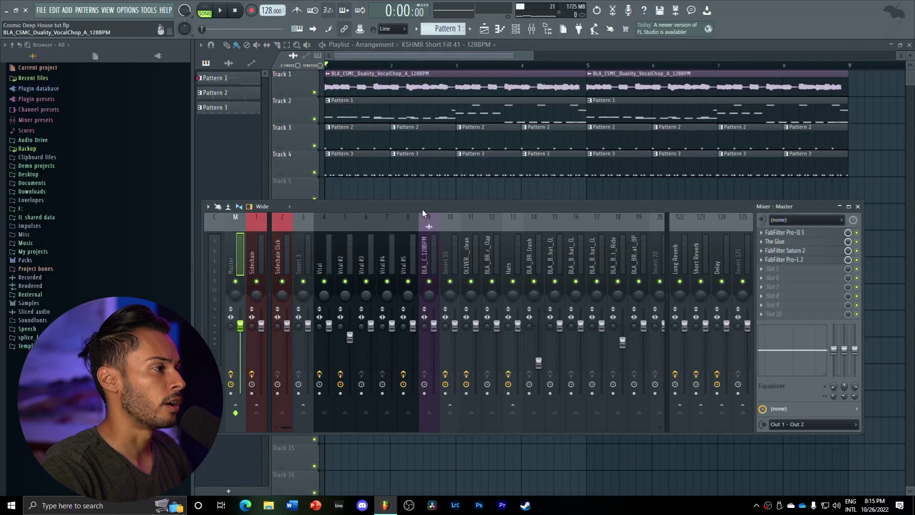
Solo Track 1 so the vocal chop plays alone, and play it back once
drag(422, 209, 472, 217)
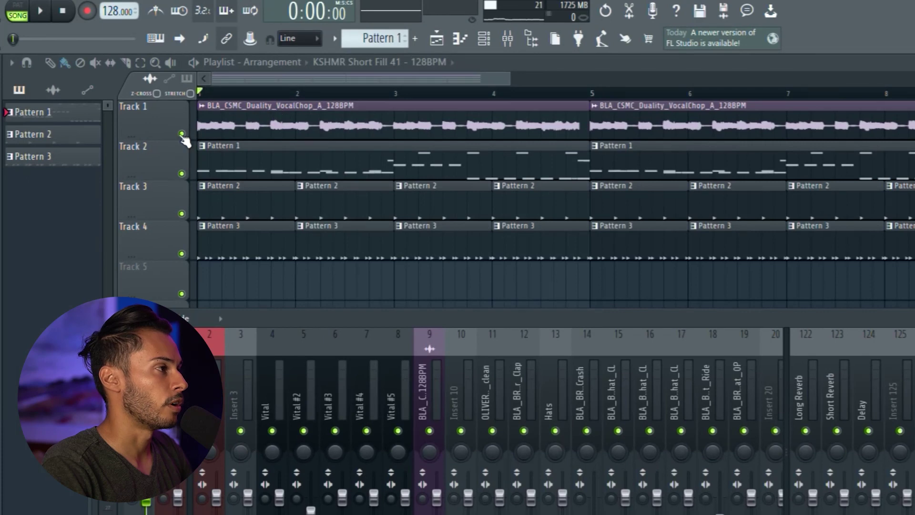
right_click(182, 134)
key(space)
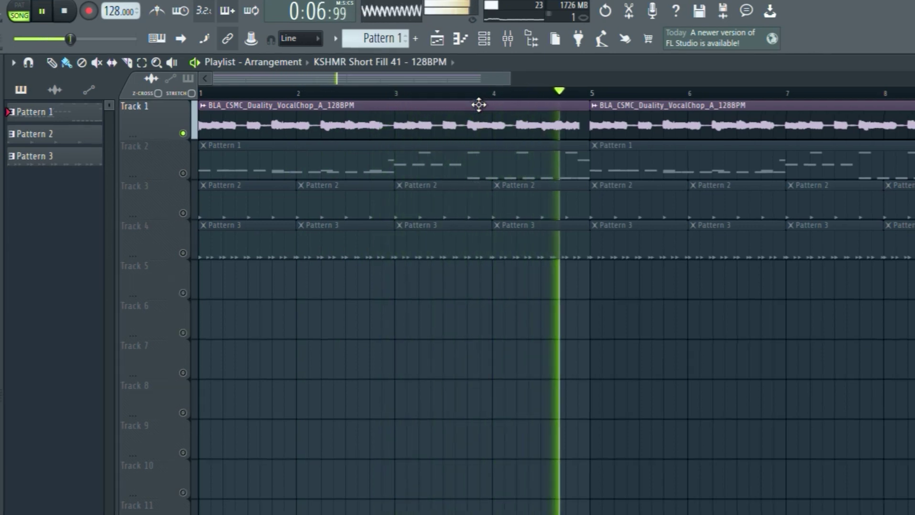
key(space)
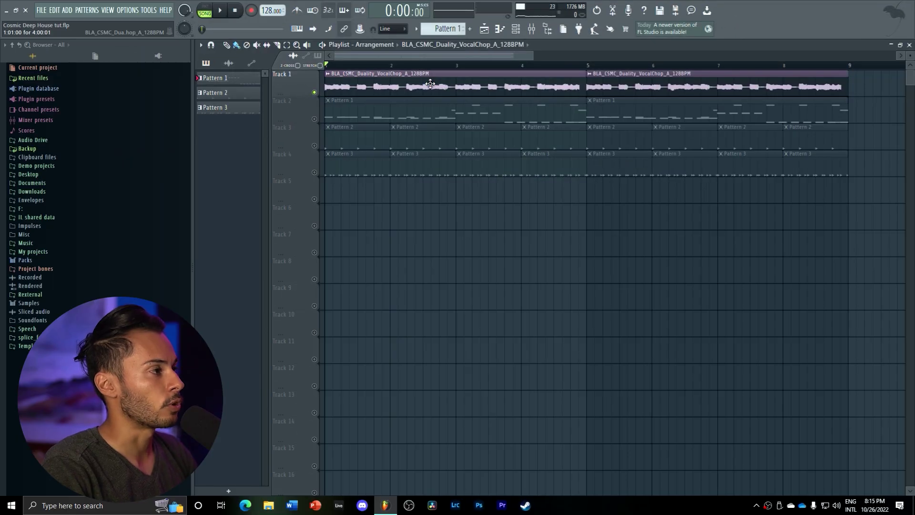
Show the vocal chop sample in the browser, then inspect its mixer insert 9
double_click(430, 83)
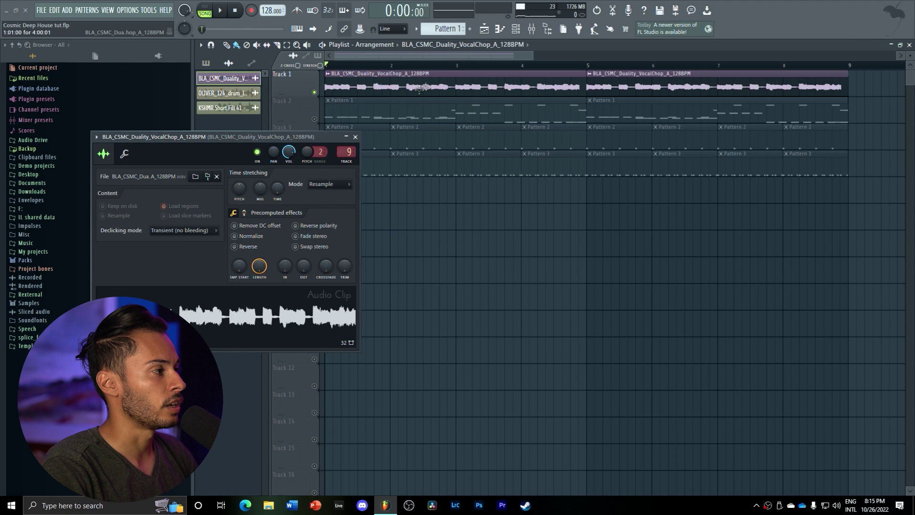
click(208, 176)
click(355, 137)
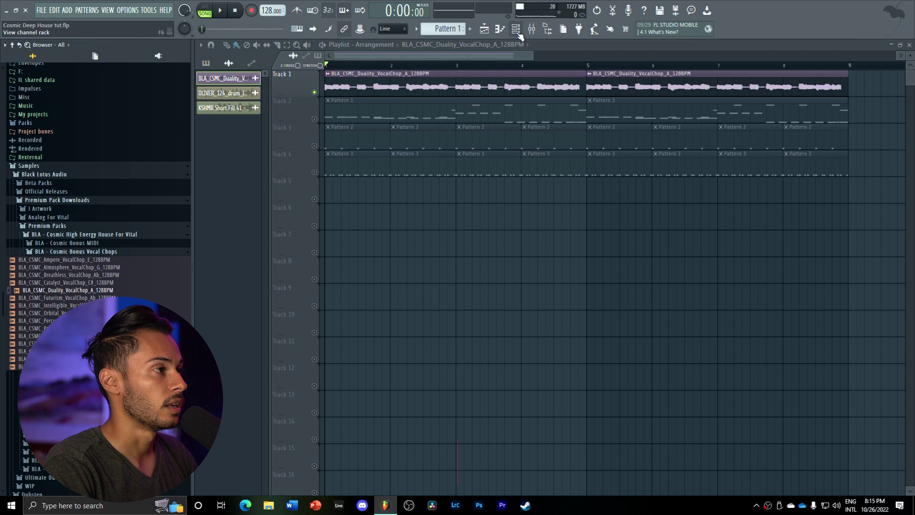
click(532, 29)
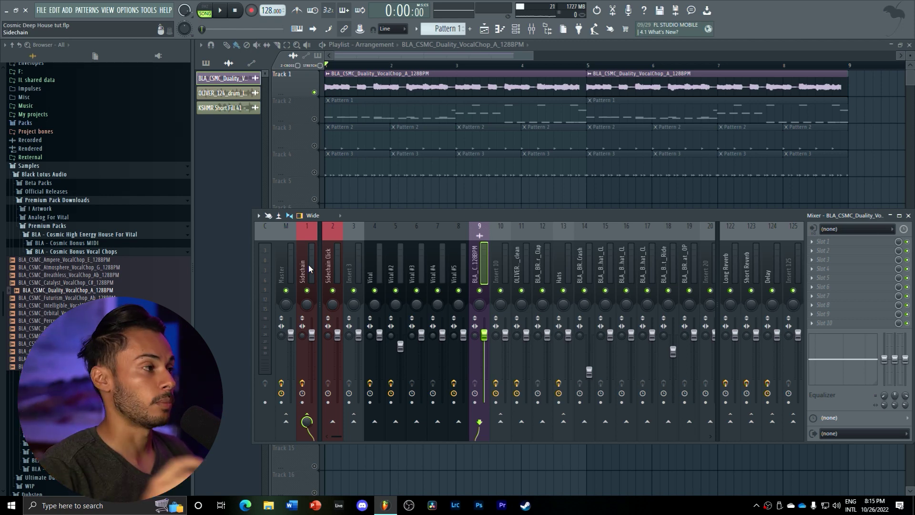
Hide the mixer, play Track 2's Pattern 1 melody, and show the channel rack
key(F9)
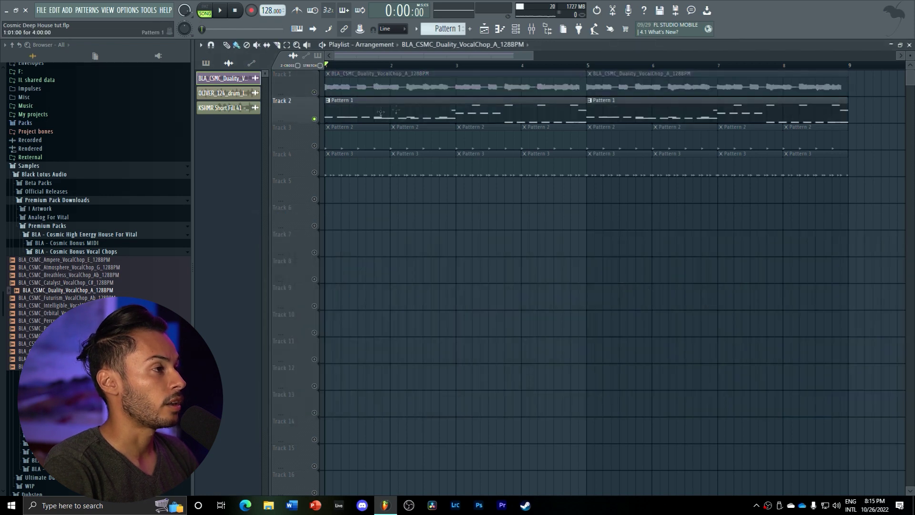
drag(532, 56, 522, 65)
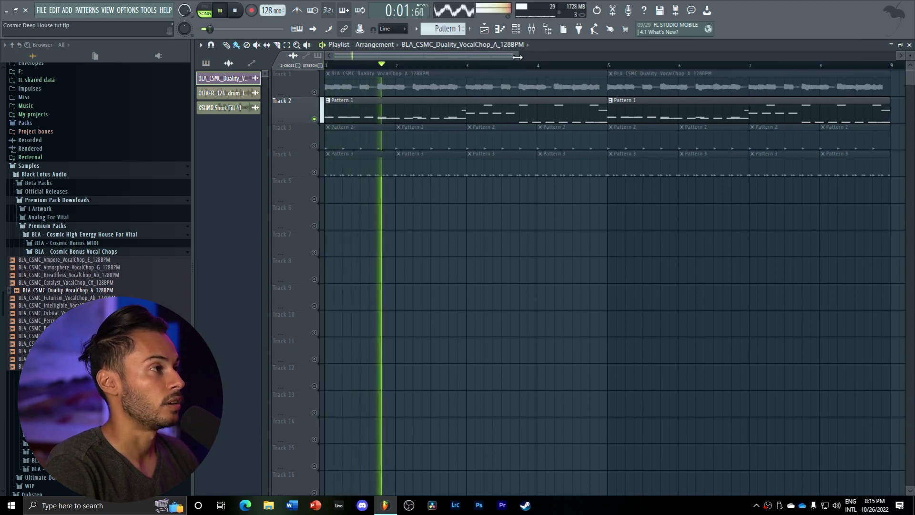
click(516, 30)
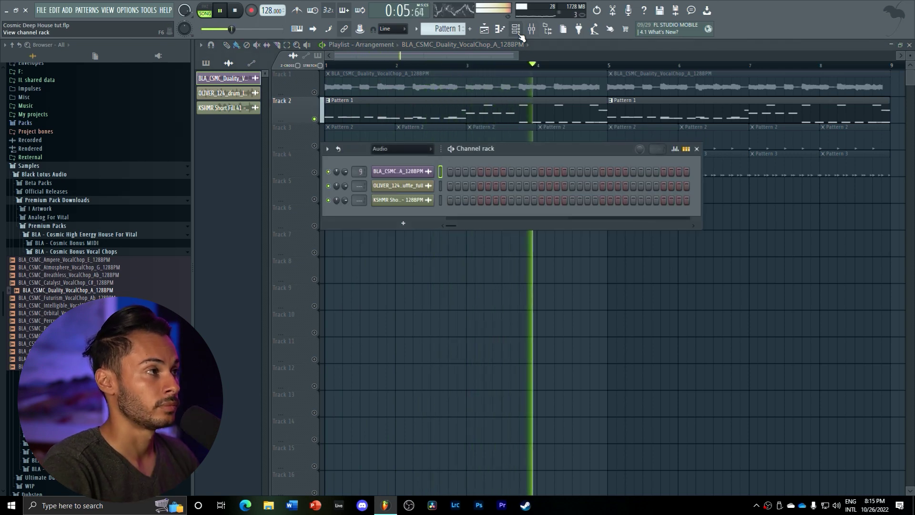
key(space)
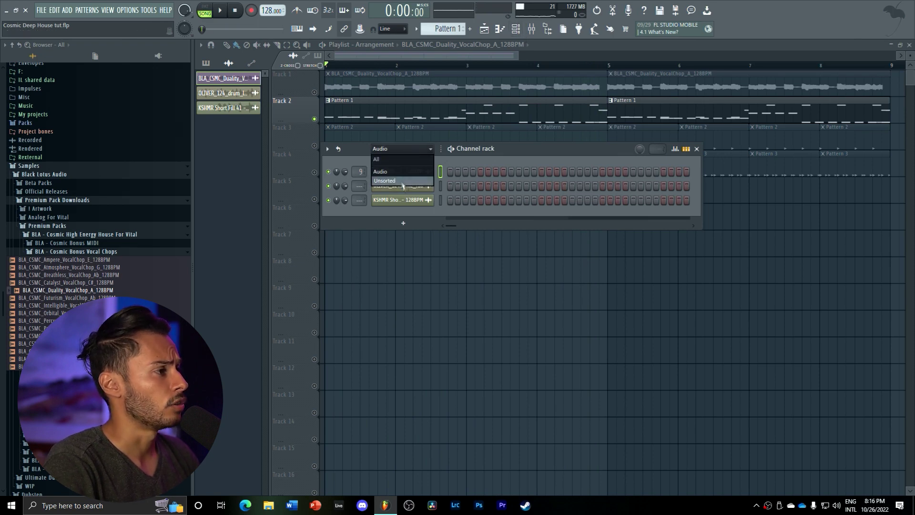
Show every channel in the channel rack and bring up the Vital synth
click(402, 182)
click(423, 215)
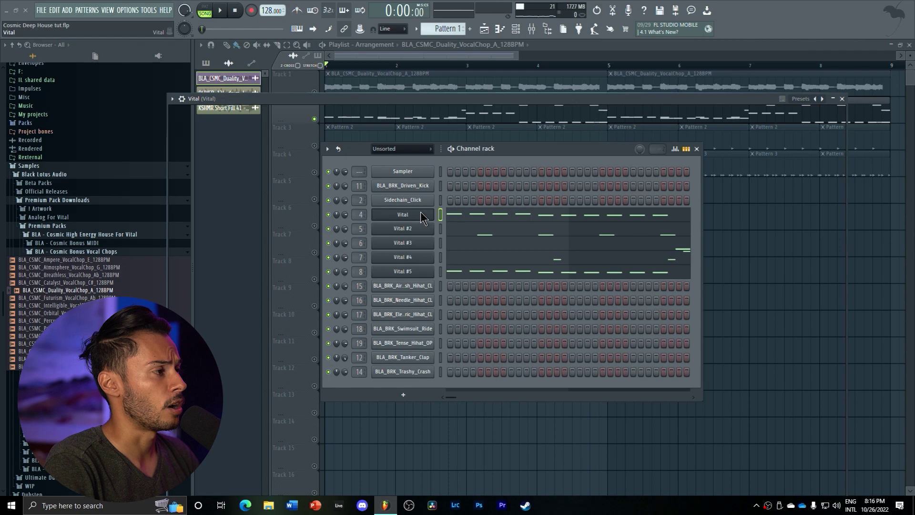
drag(384, 98, 360, 63)
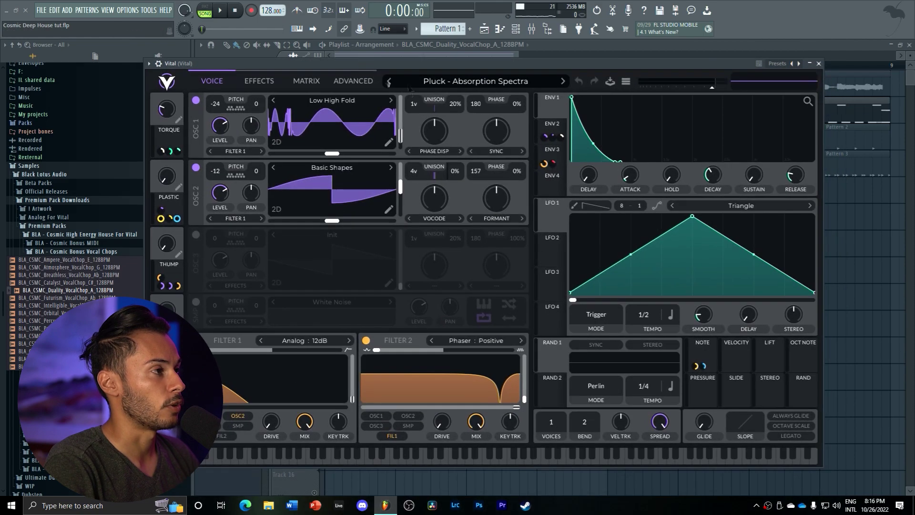
Filter Vital's presets to BLA - Cosmic House, sorted by style, confirming Pluck - Absorption Spectra
click(454, 84)
scroll(257, 386, down, 2)
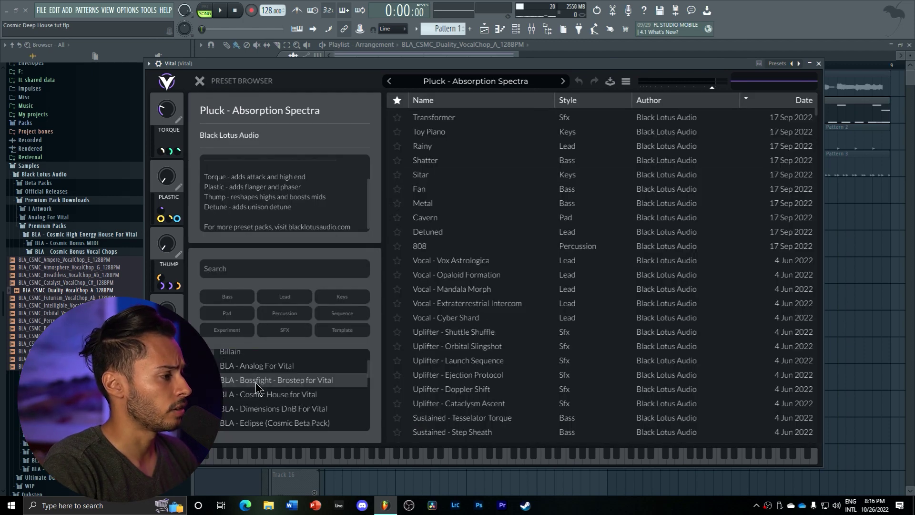
click(258, 394)
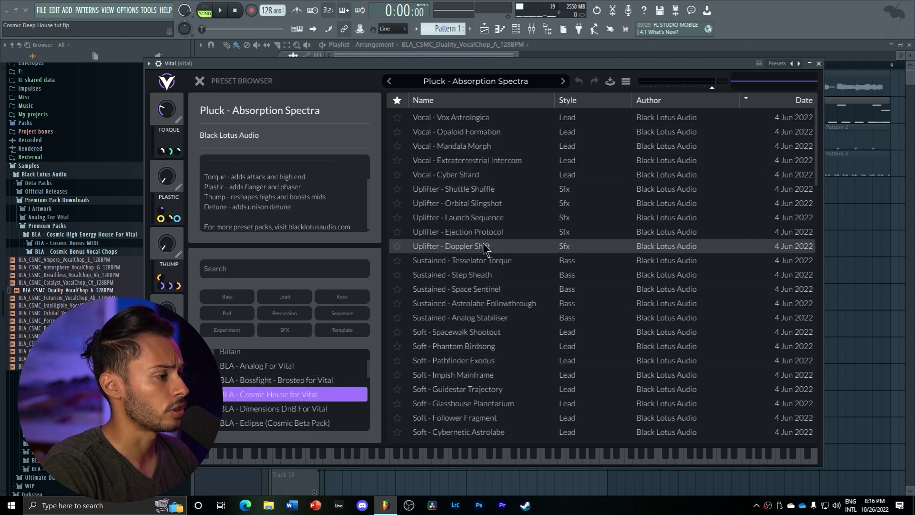
scroll(469, 243, down, 2)
scroll(547, 166, up, 2)
click(572, 101)
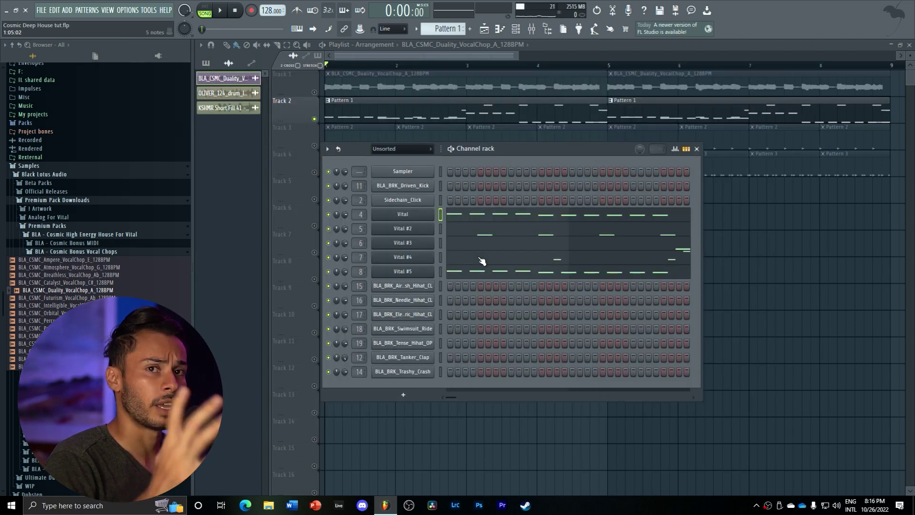
Confirm Vital #5 uses Rumble - Tesseract Twostep from Cosmic House, then solo the Vital channel
click(422, 272)
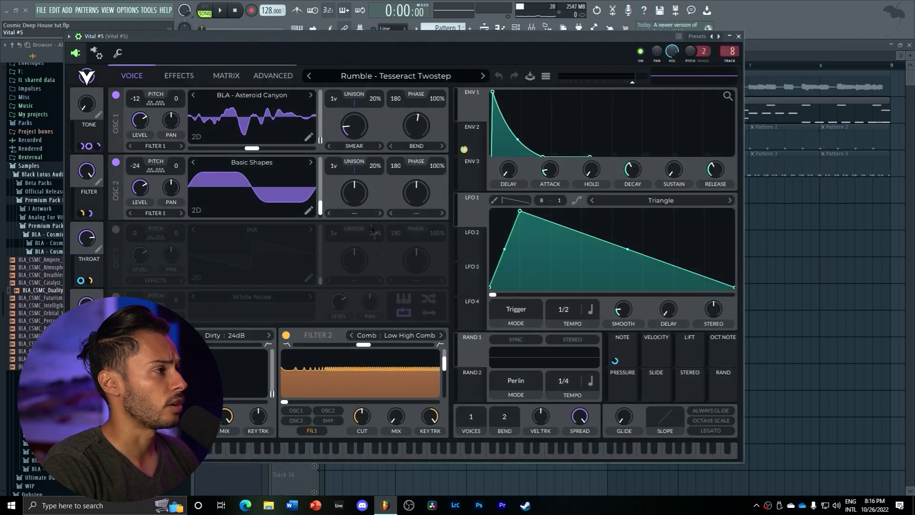
drag(77, 37, 114, 48)
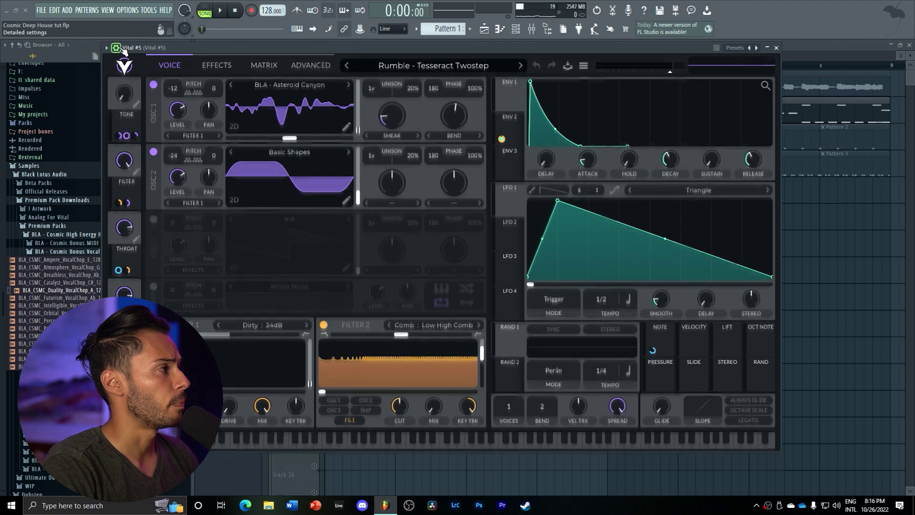
click(455, 67)
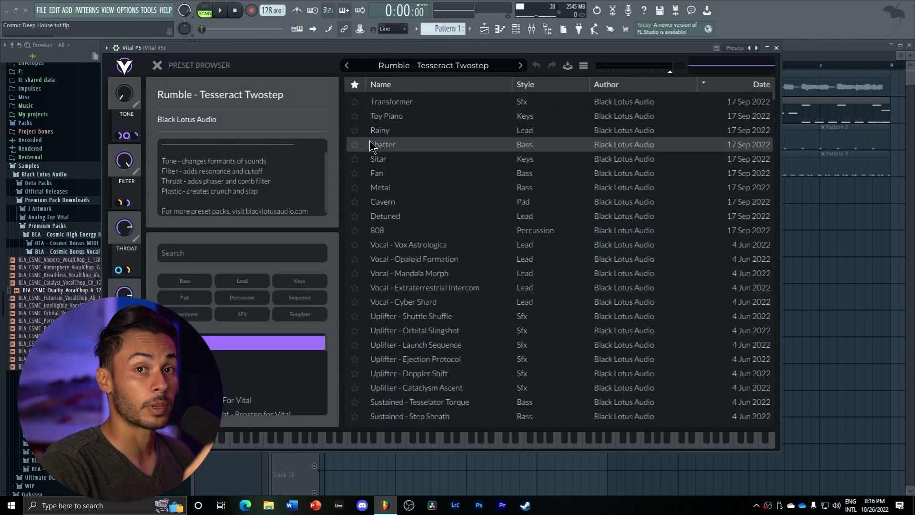
scroll(214, 376, down, 2)
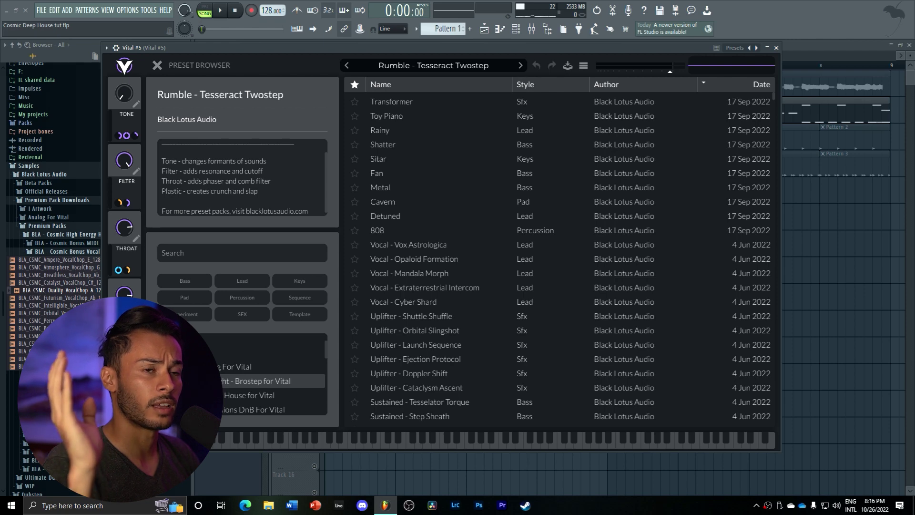
click(266, 395)
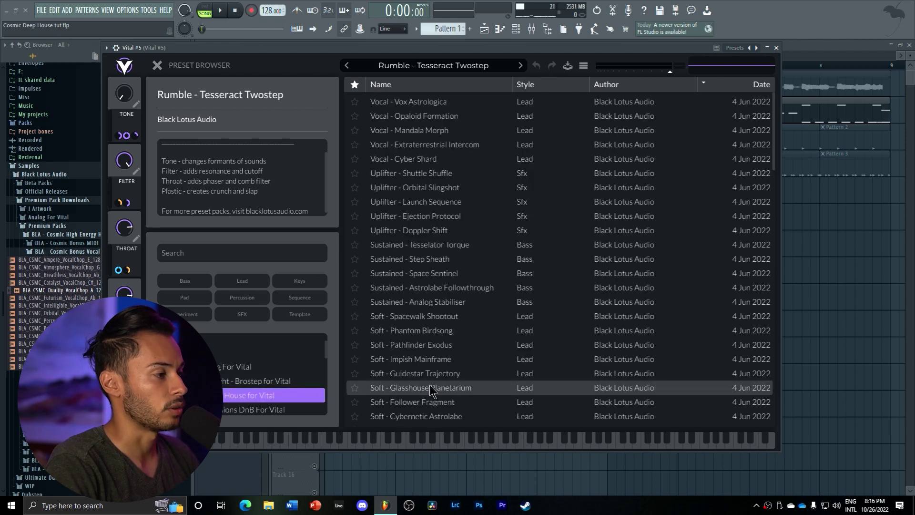
click(532, 90)
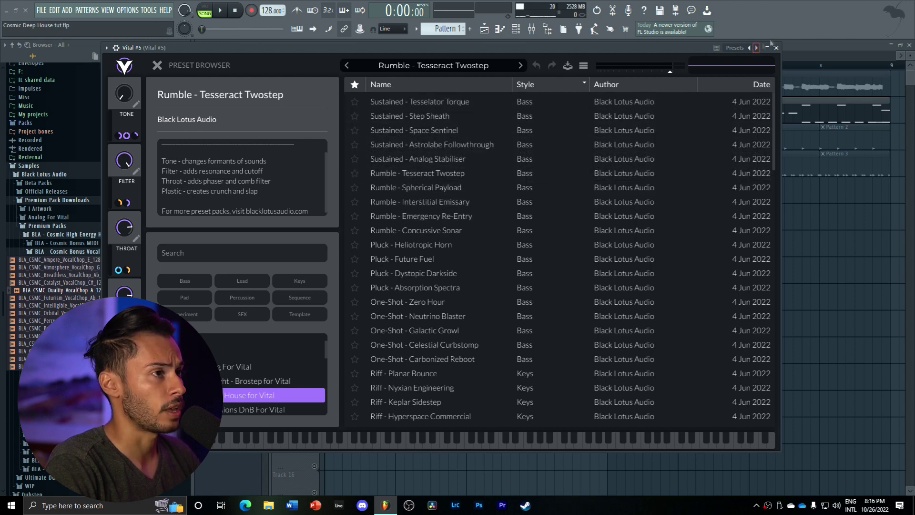
click(775, 48)
right_click(328, 214)
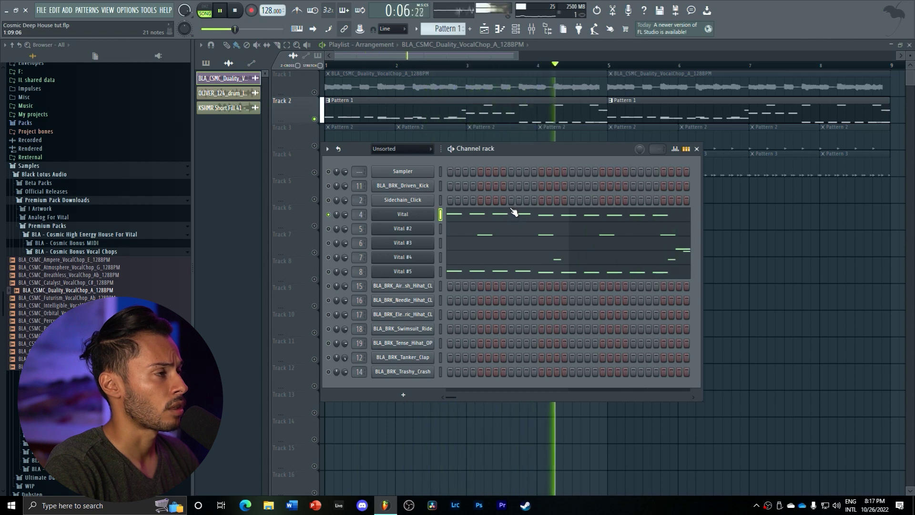
Play the soloed Vital and Vital #5 bass layers together, then show the mixer
key(space)
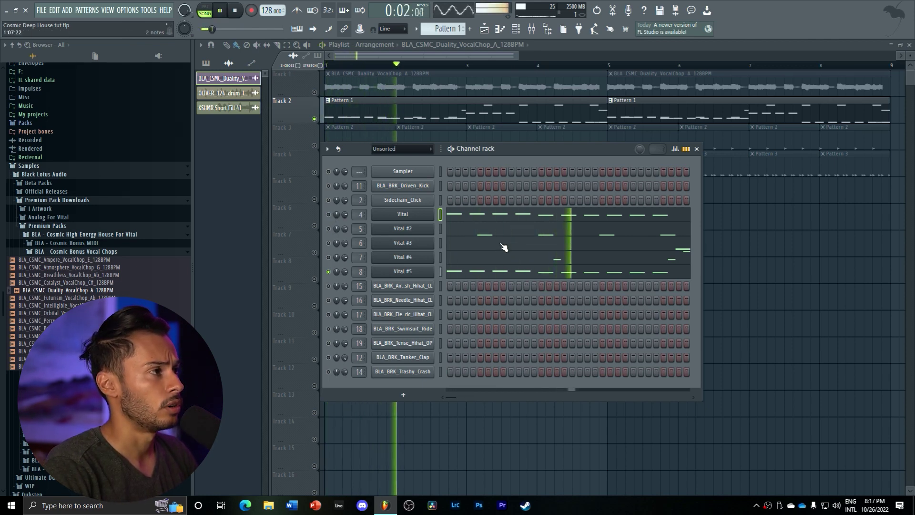
key(space)
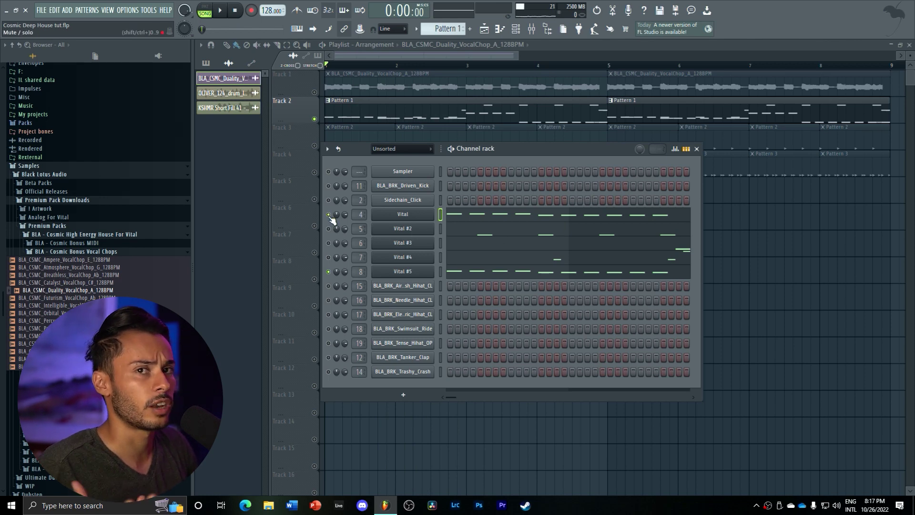
key(space)
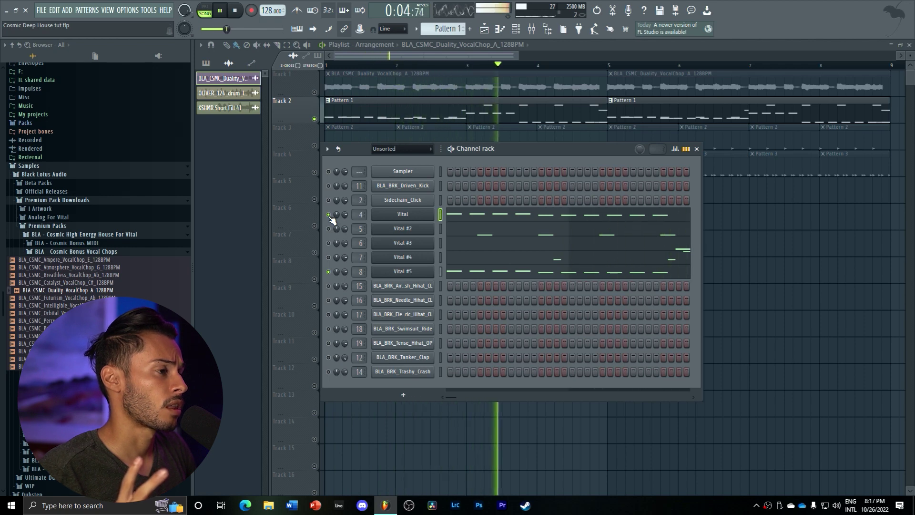
key(space)
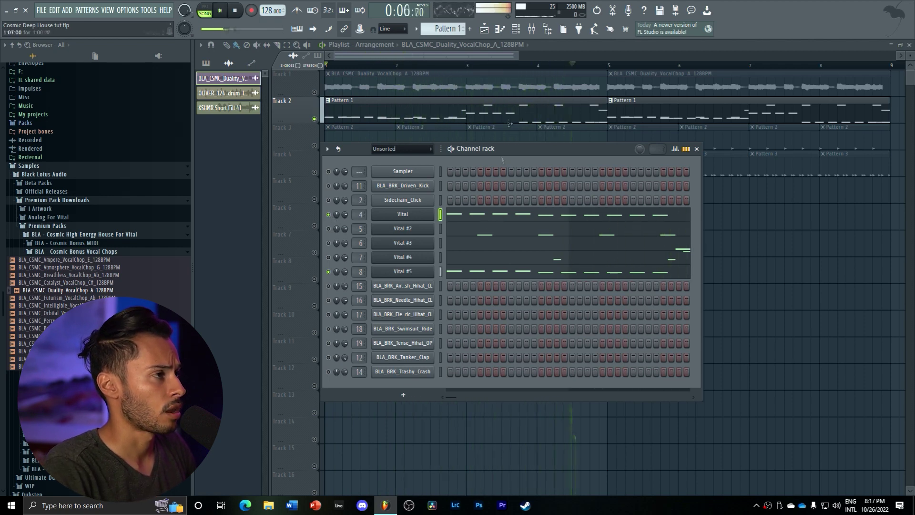
key(F9)
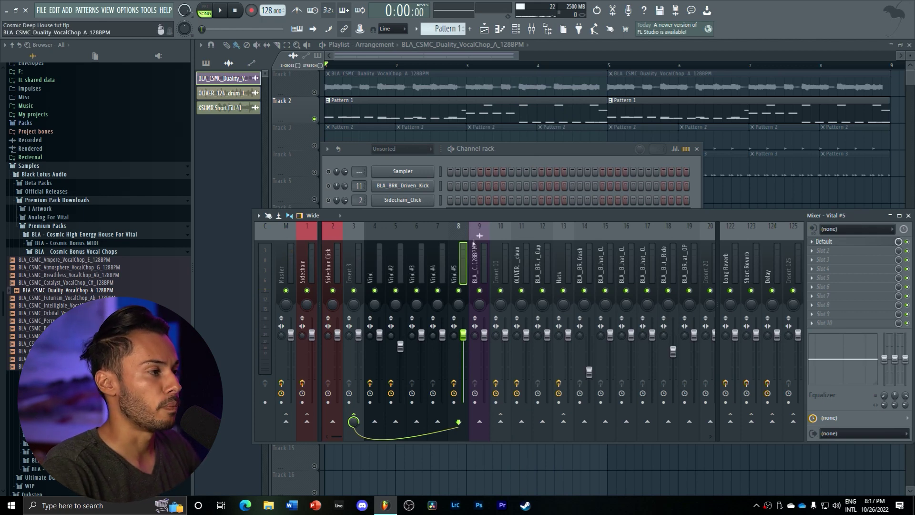
Review the Fruity Parametric EQ 2 curve on the Vital mixer track
click(379, 268)
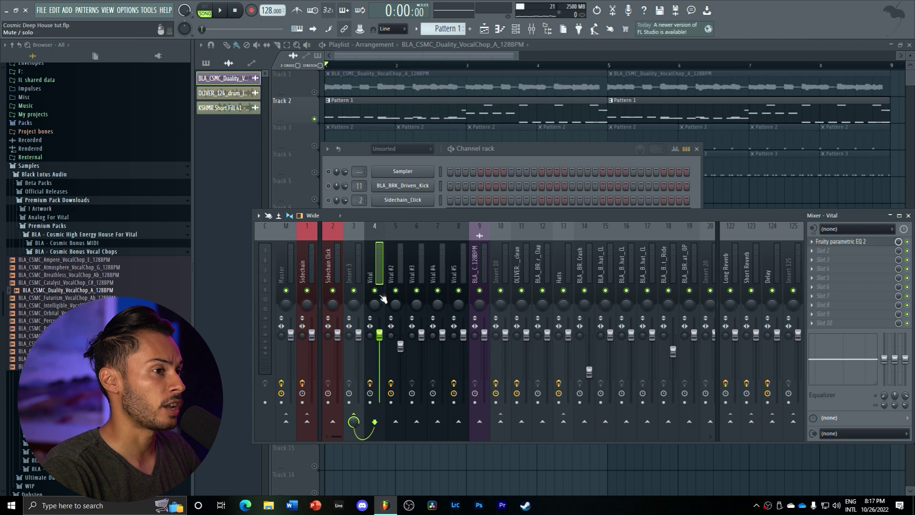
click(842, 243)
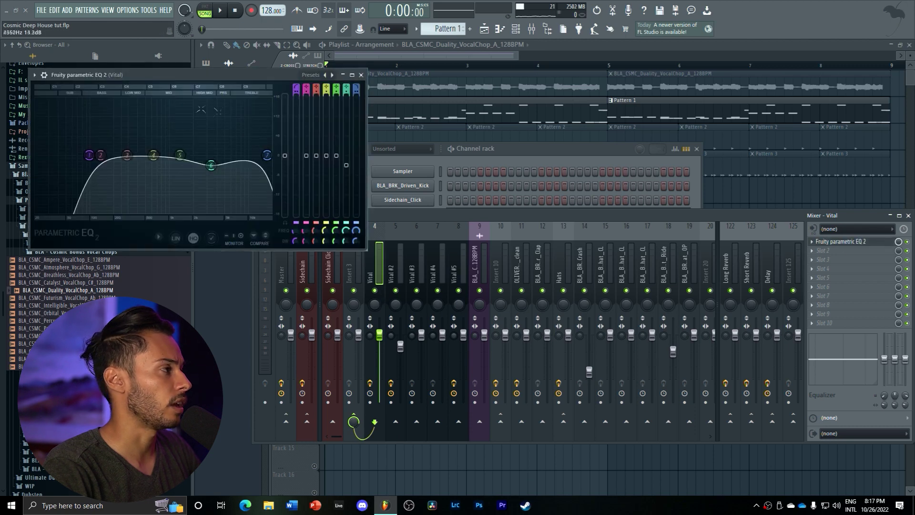
drag(137, 80, 306, 122)
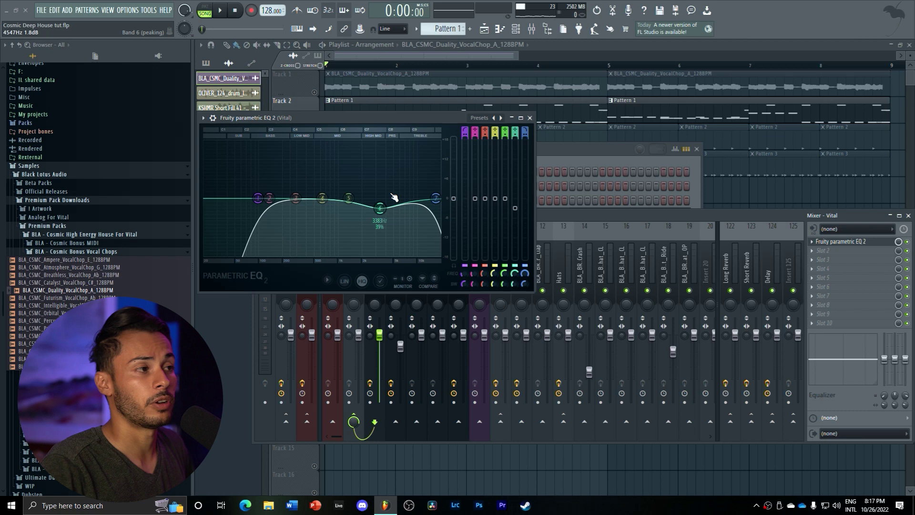
click(529, 117)
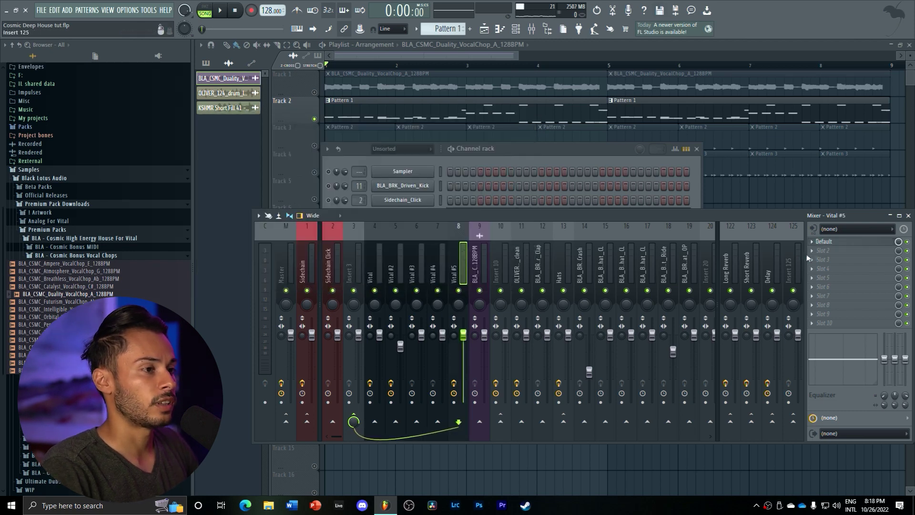
Check Vital #5's EQ curve, then bring the channel rack back over the mixer
click(829, 243)
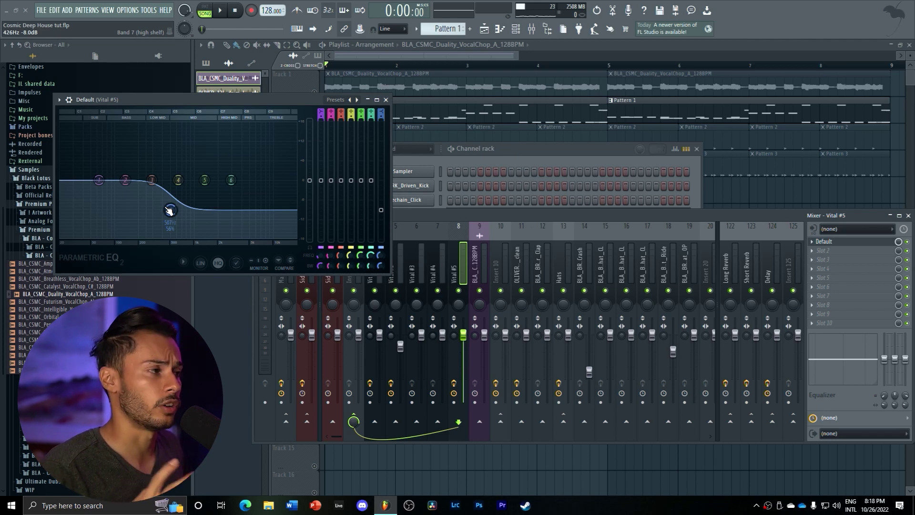
click(386, 99)
click(456, 156)
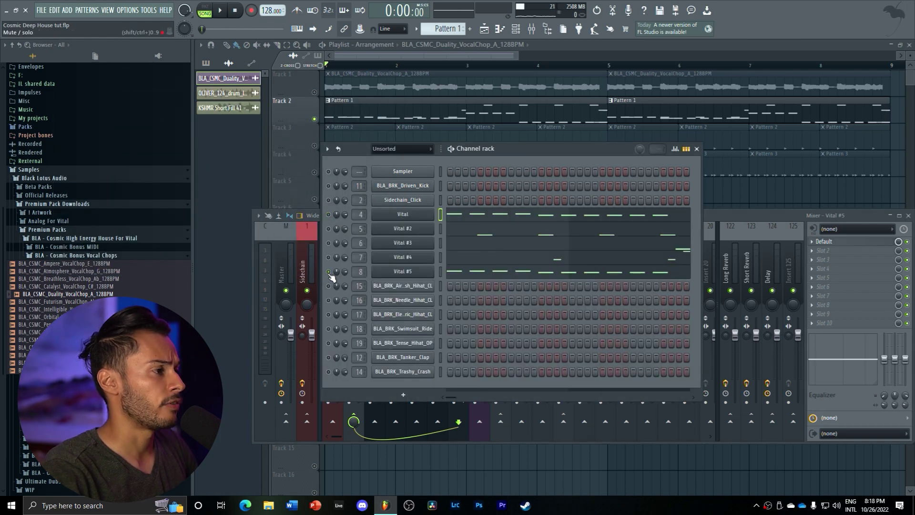
Play the pattern, then browse Vital #2's Cosmic House Bass presets, keeping One-Shot - Neutrino Blaster
key(space)
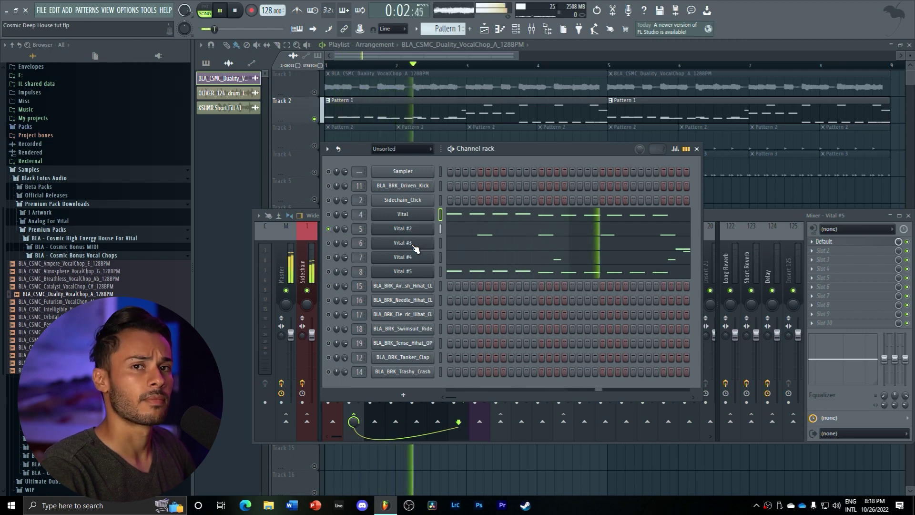
key(space)
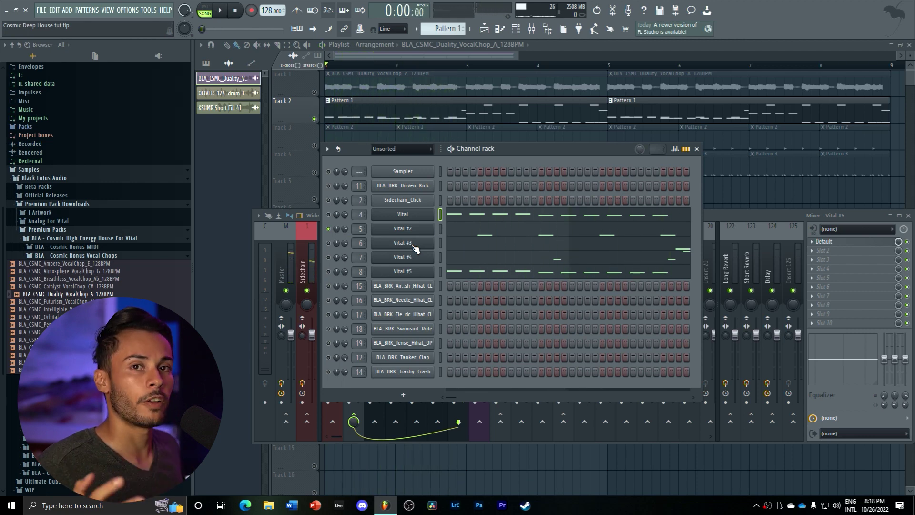
click(412, 234)
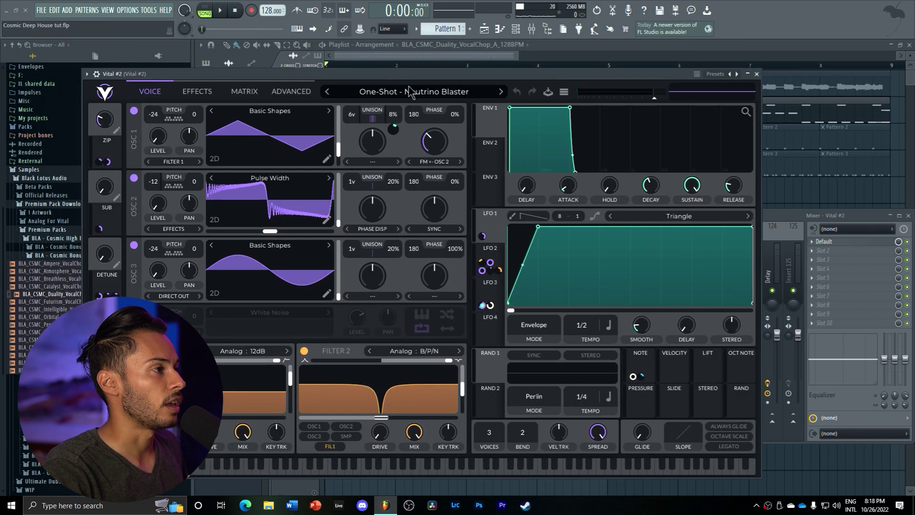
click(410, 91)
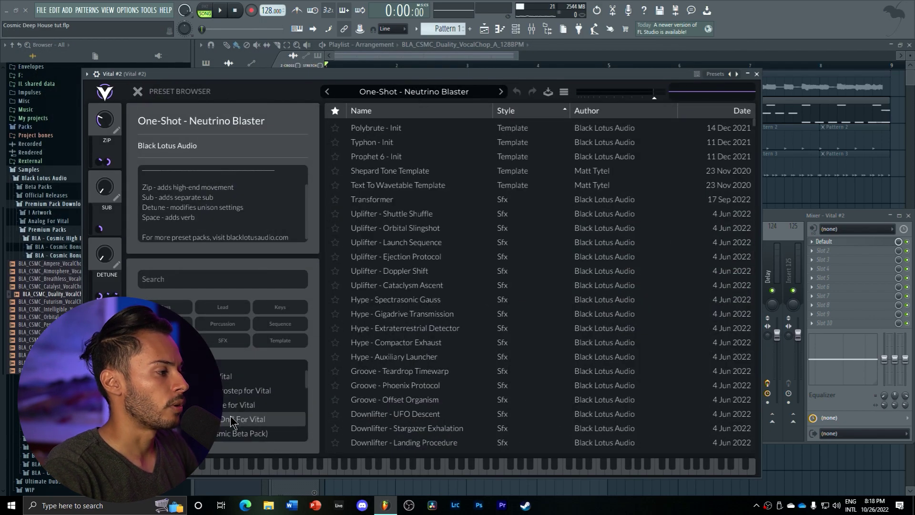
click(242, 405)
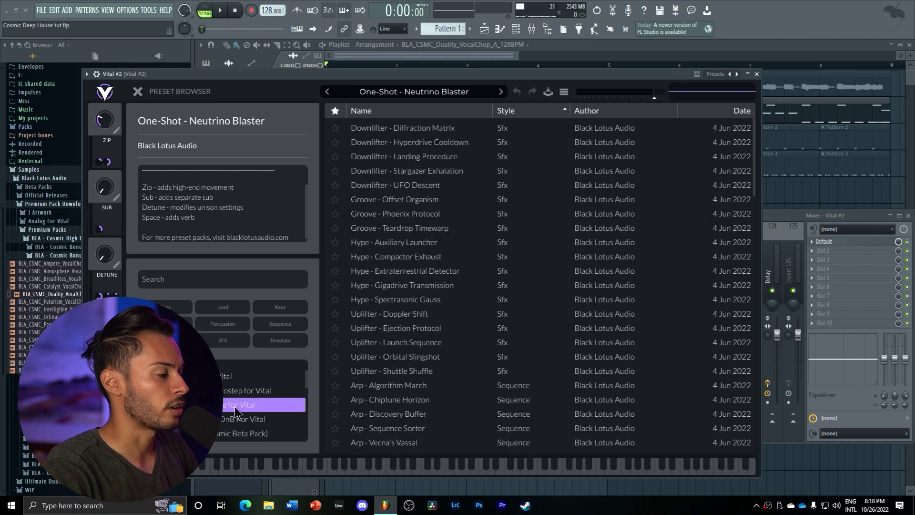
click(506, 115)
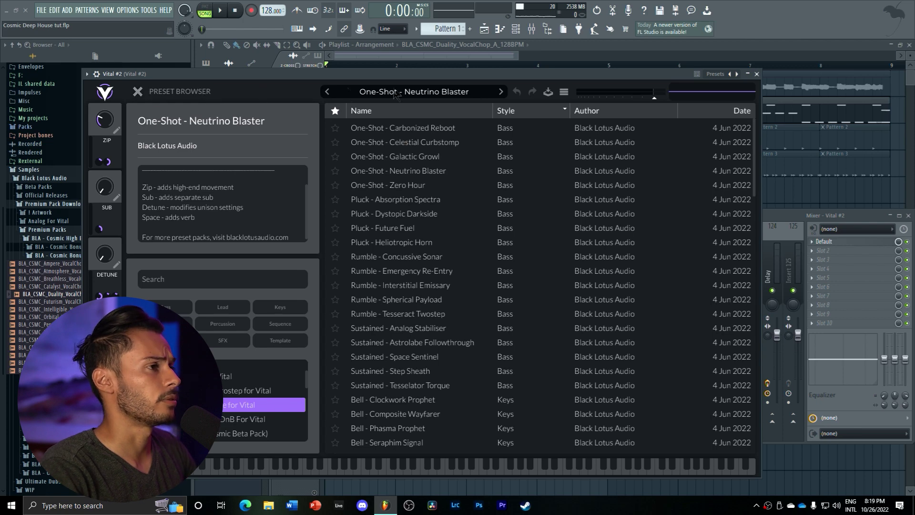
key(Escape)
click(424, 262)
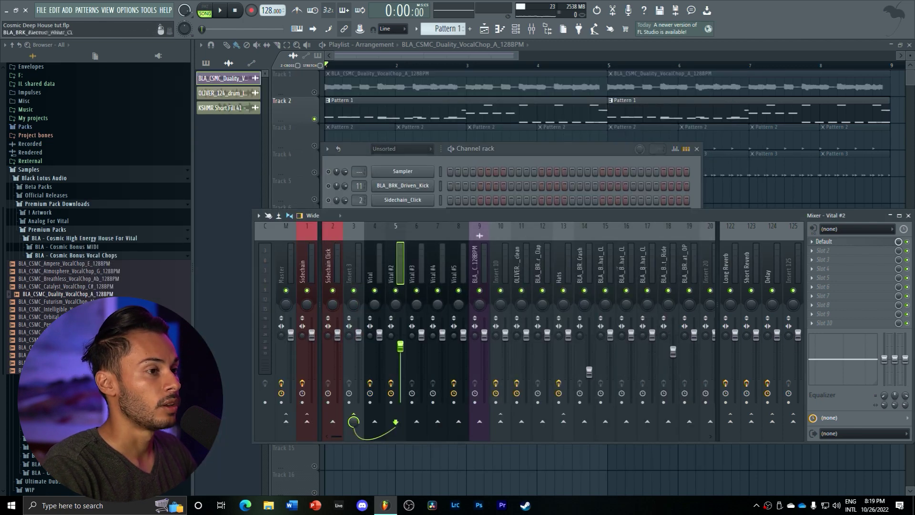
Inspect the Parametric EQ 2 low-cut on Vital #2's track, then return to the channel rack
click(823, 241)
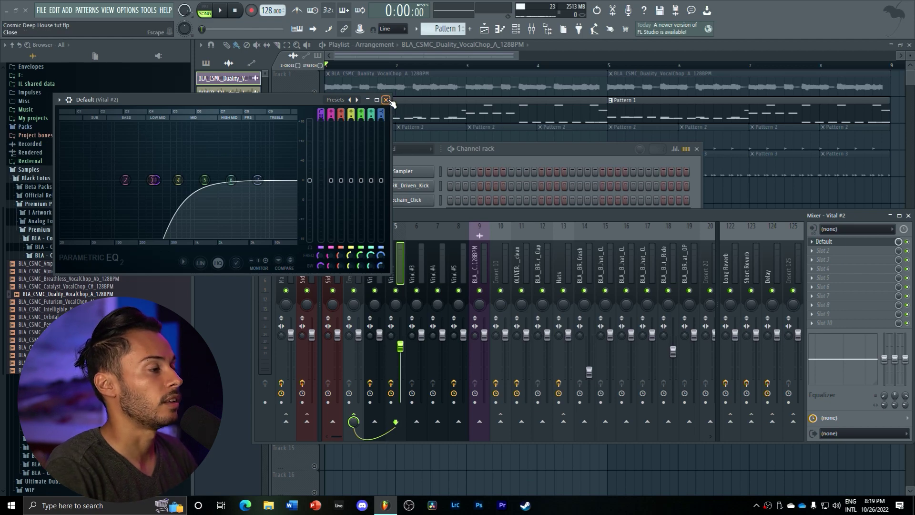
click(386, 100)
click(511, 157)
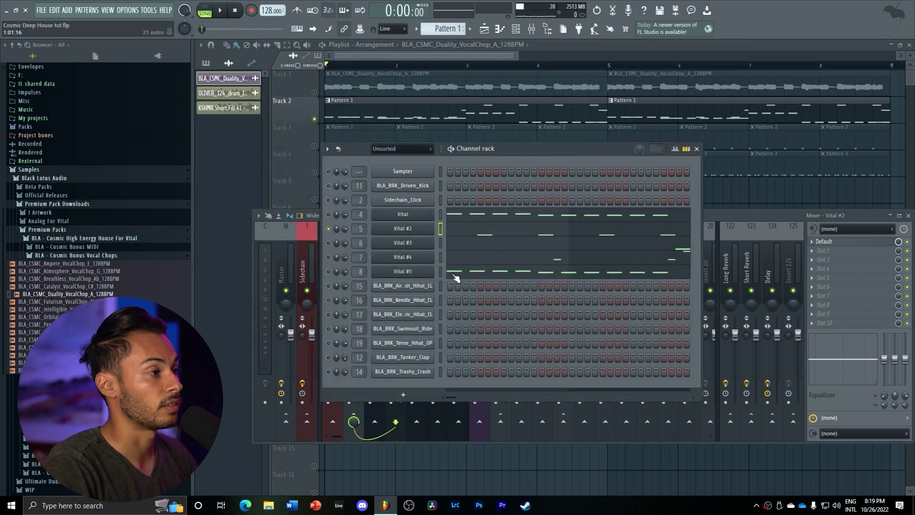
Bring up the Vital #3 synth, reposition its window, and start playback
click(420, 245)
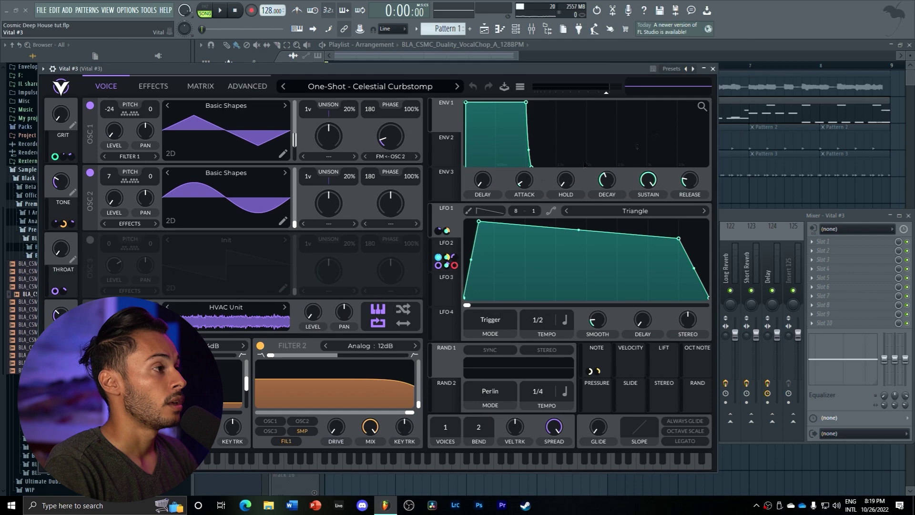
drag(621, 68, 720, 280)
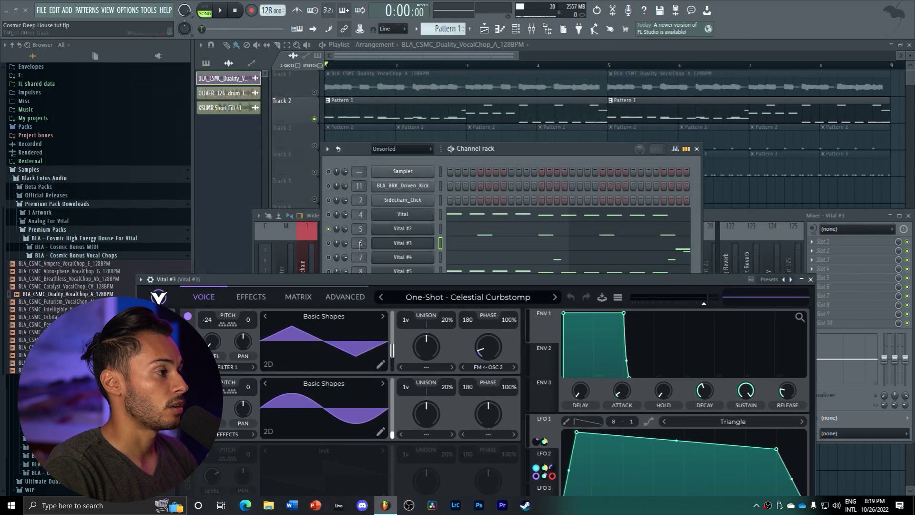
drag(481, 281, 444, 59)
key(space)
key(space)
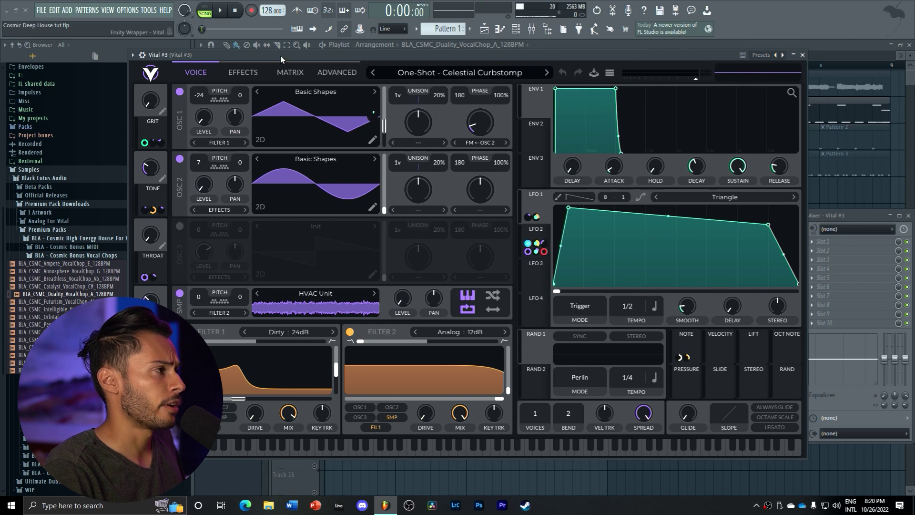
Try the GRIT, TONE and THROAT macros on One-Shot - Celestial Curbstomp, then close Vital #3
drag(280, 55, 283, 53)
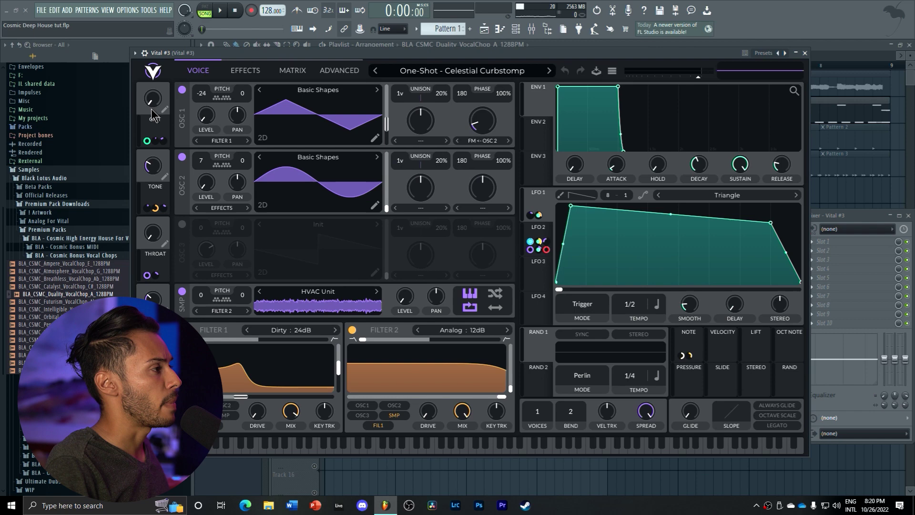
mouse_move(160, 110)
mouse_down()
mouse_move(175, 49)
mouse_move(164, 115)
mouse_up()
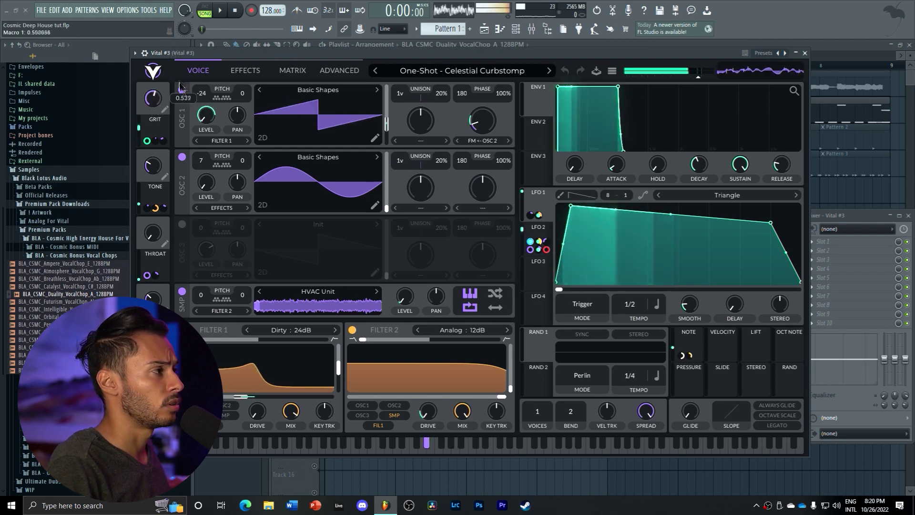
drag(157, 176, 161, 233)
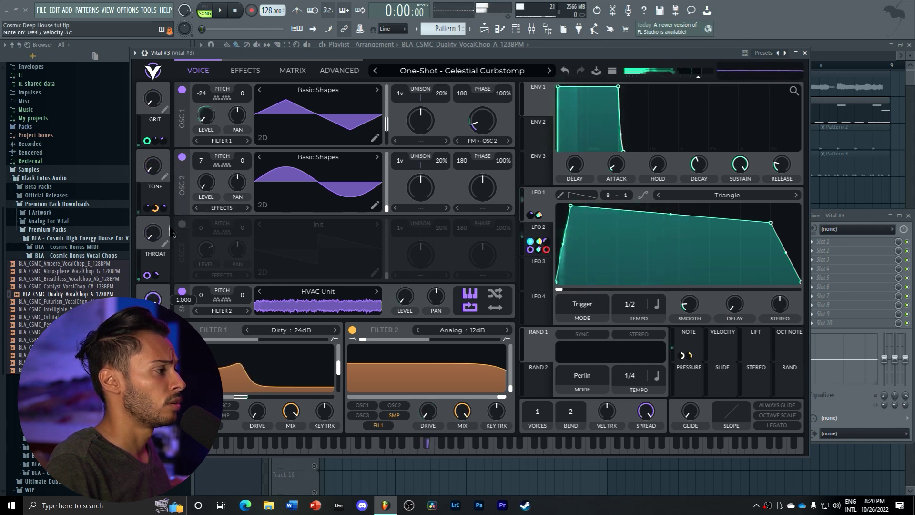
mouse_move(159, 276)
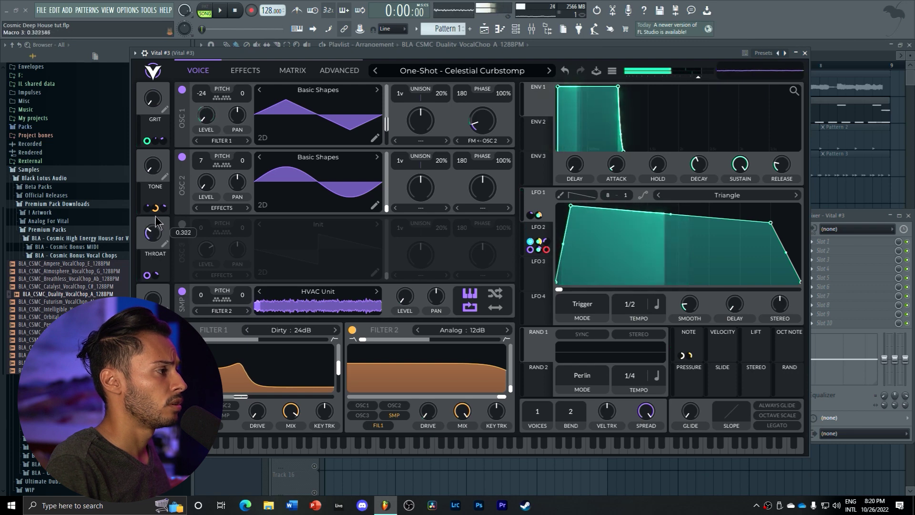
mouse_move(159, 235)
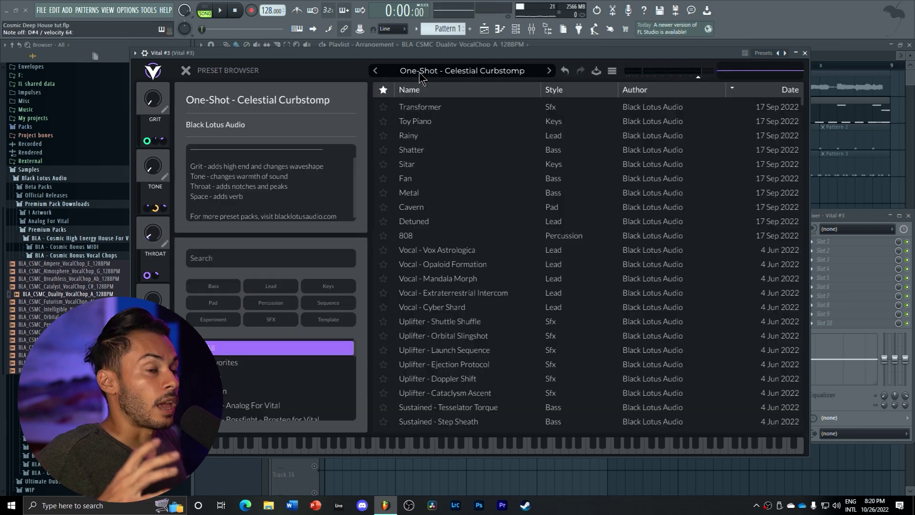
click(418, 73)
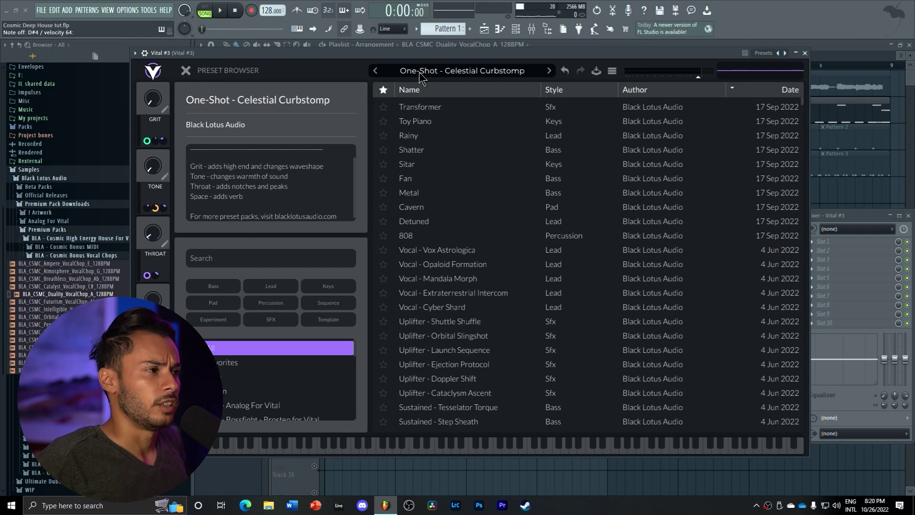
click(805, 53)
Solo Vital #4, view its notes, and browse its Cosmic House for Vital presets
right_click(328, 258)
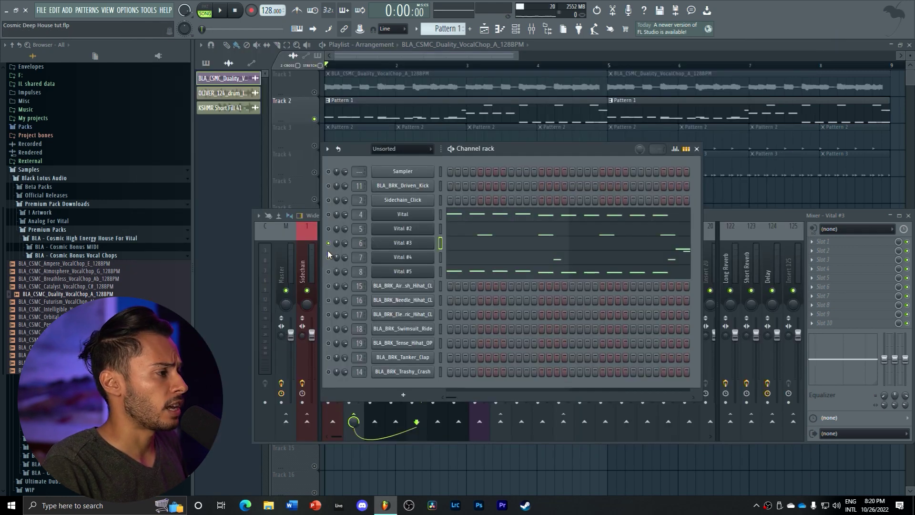
click(501, 262)
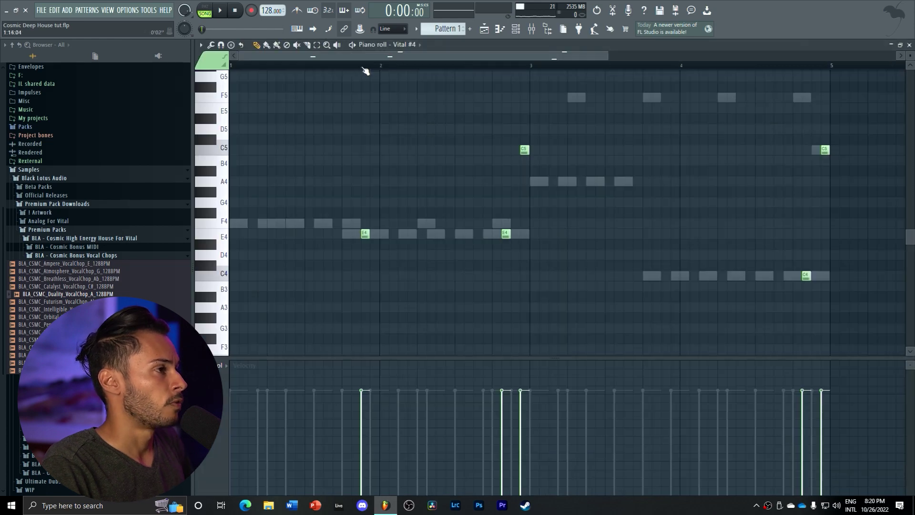
click(516, 29)
click(402, 254)
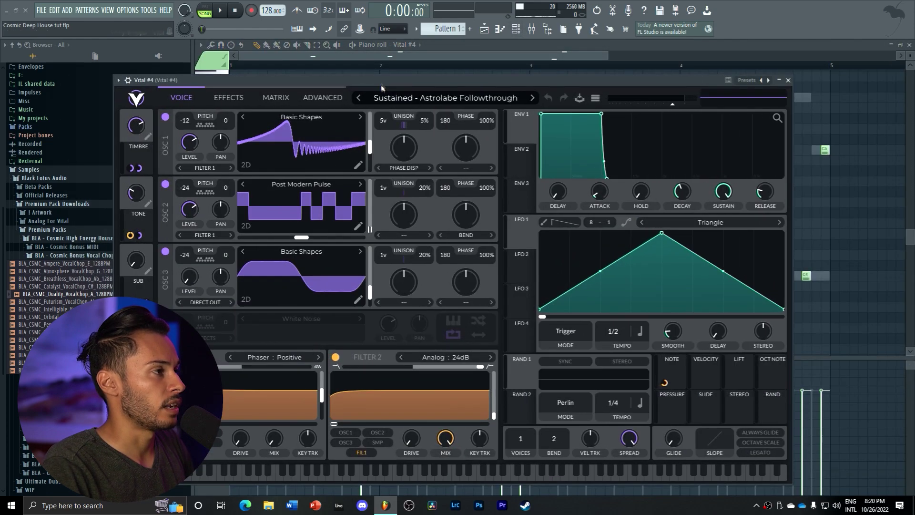
click(448, 100)
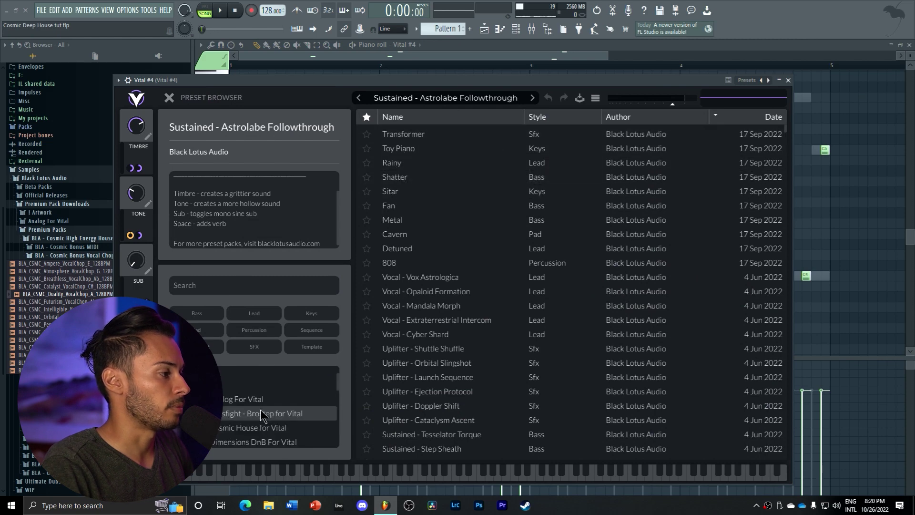
click(265, 428)
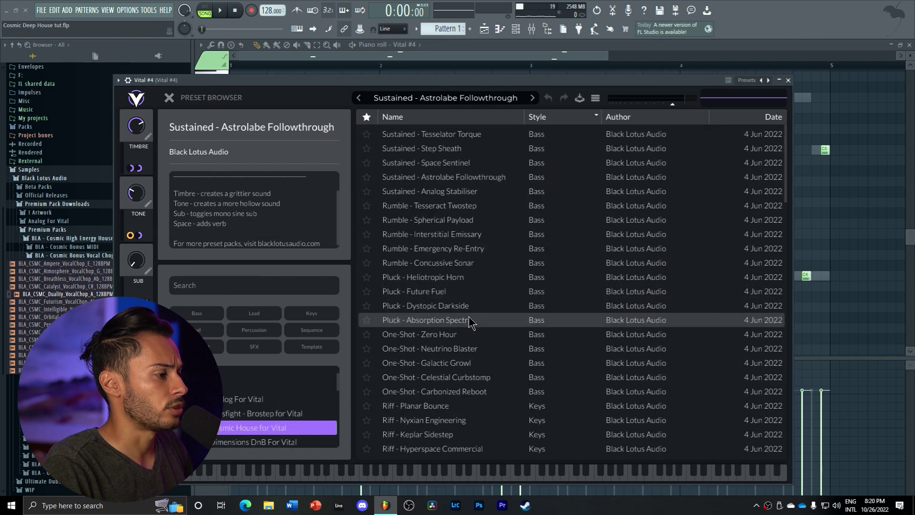
key(Escape)
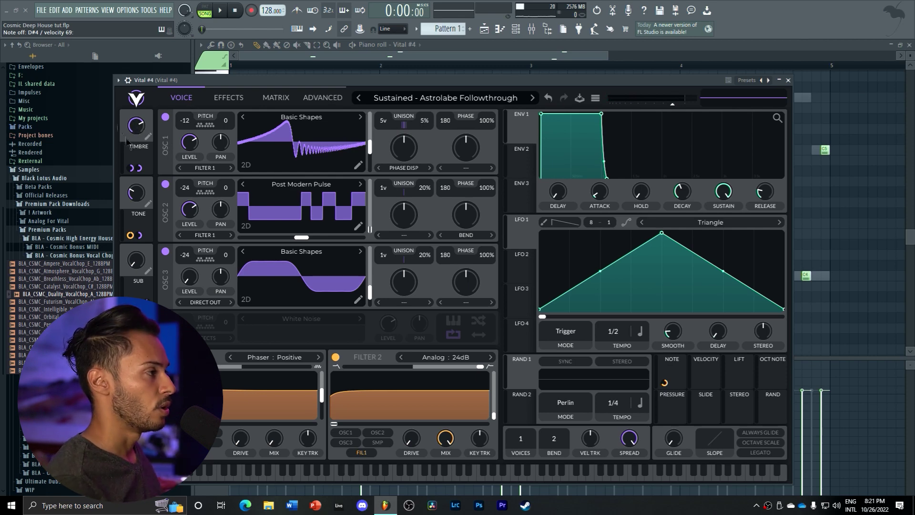
Adjust the Timbre macro, turn up the Sub macro and adjust the fourth macro on Vital #4
drag(149, 141, 143, 215)
drag(137, 263, 143, 234)
drag(138, 328, 146, 276)
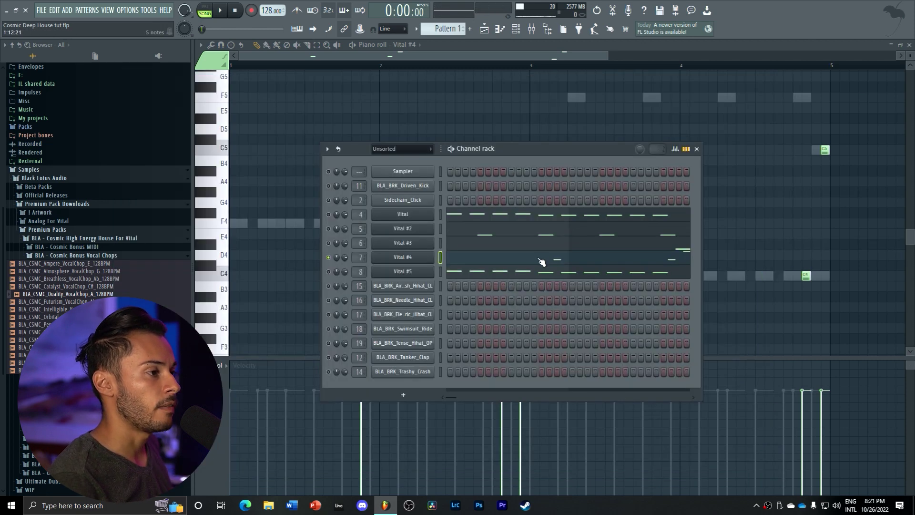
Play the Vital #4 notes full-size from near bar 5, then return to the arrangement
click(542, 261)
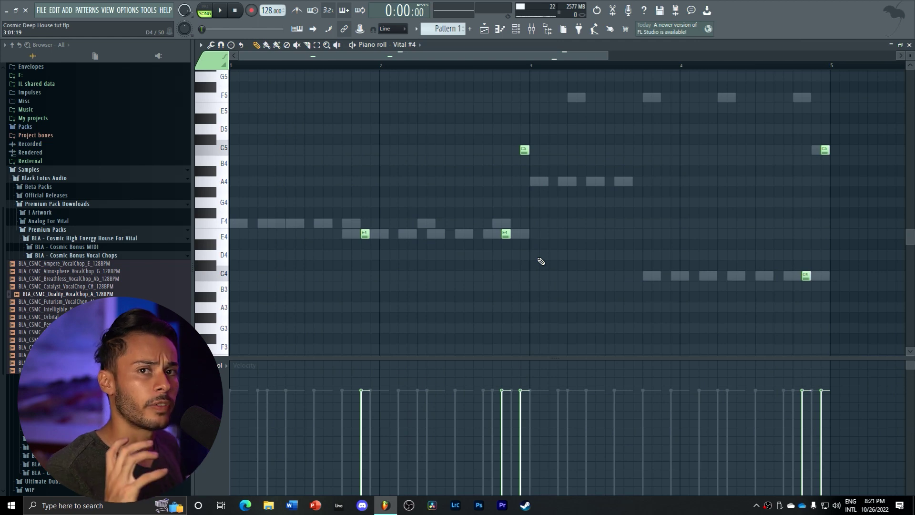
click(805, 66)
key(space)
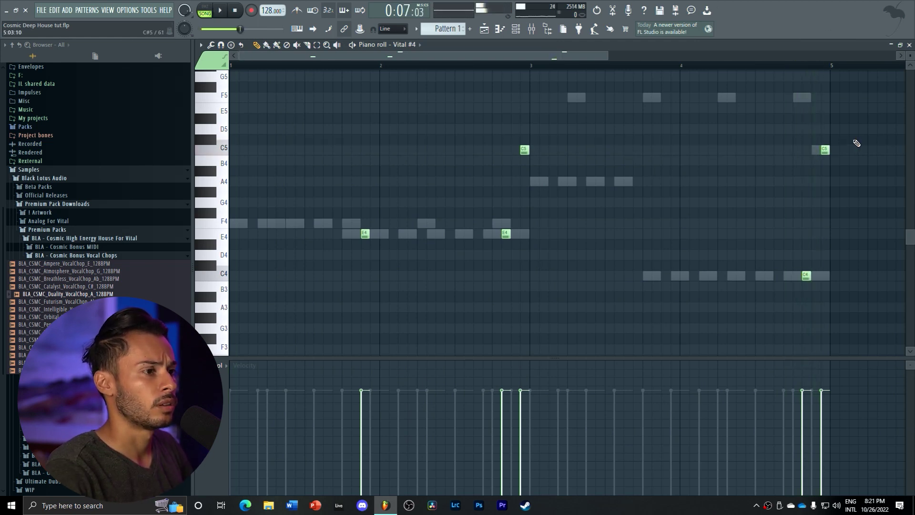
key(space)
click(484, 29)
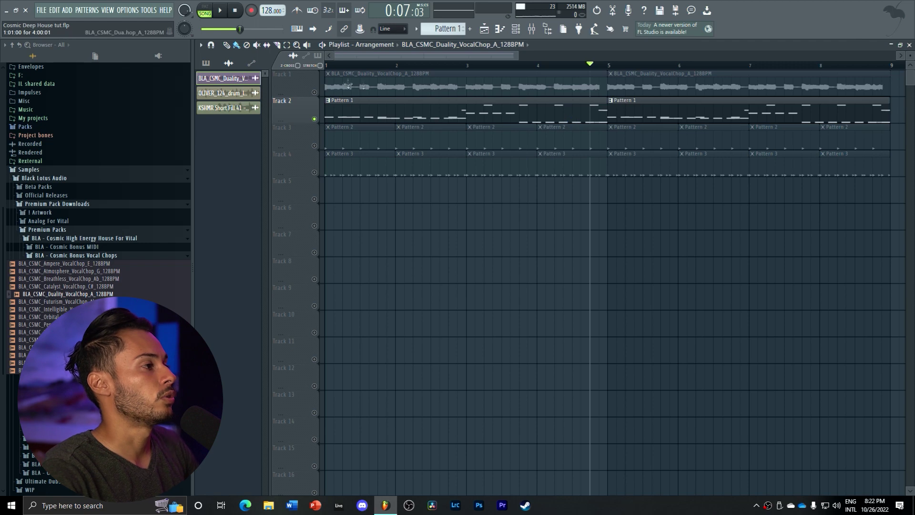
Enable the Vital, Vital #2 and Vital #3 channels and play the song from the start
click(516, 28)
drag(328, 214, 328, 243)
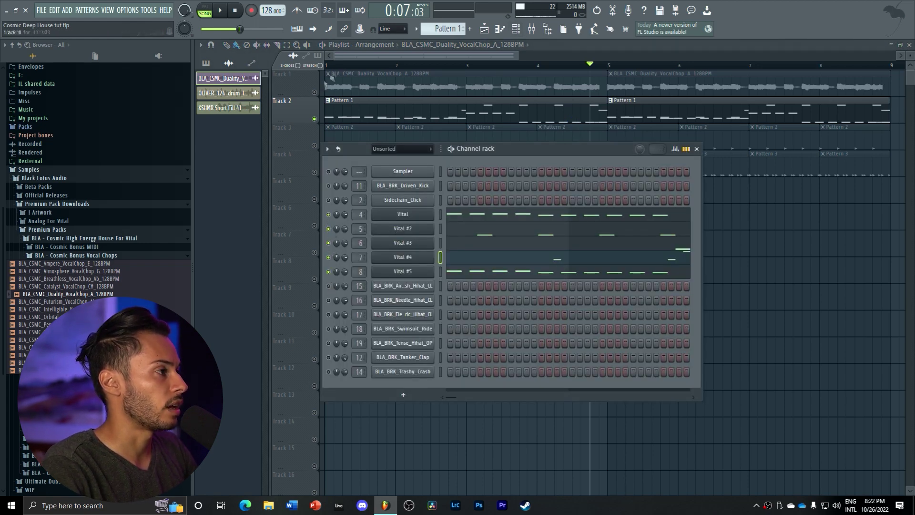
key(F6)
key(space)
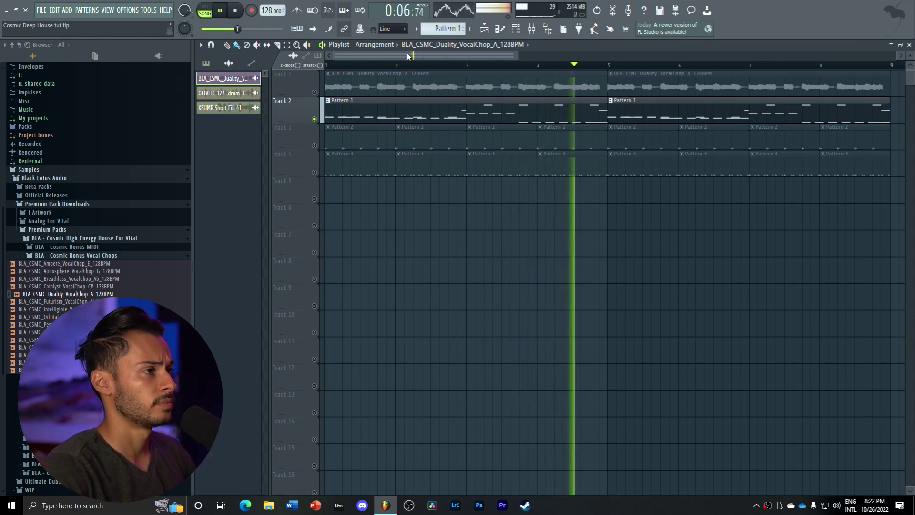
key(space)
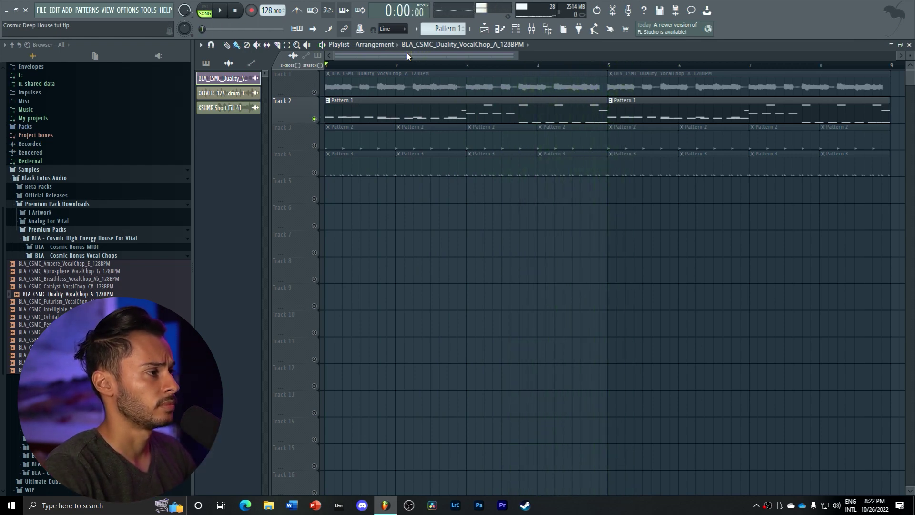
Unmute Track 3 and play the arrangement with it on
click(315, 145)
key(space)
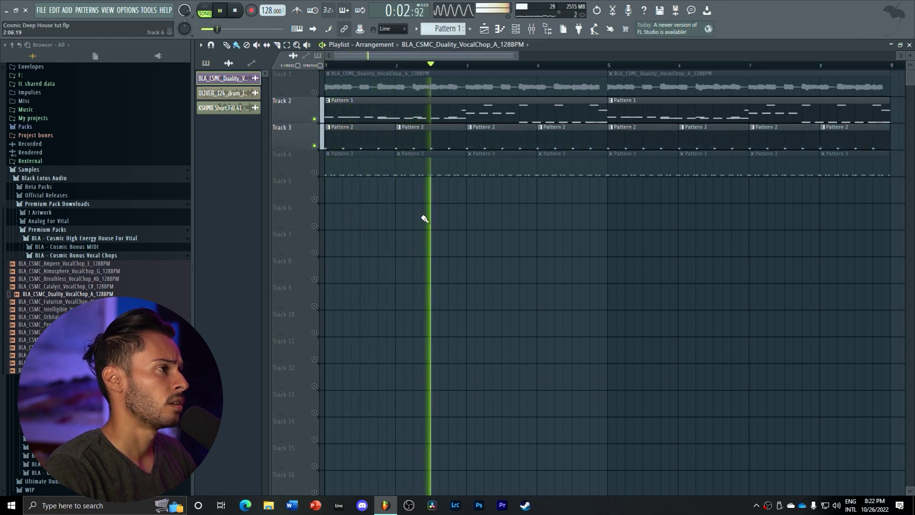
click(516, 29)
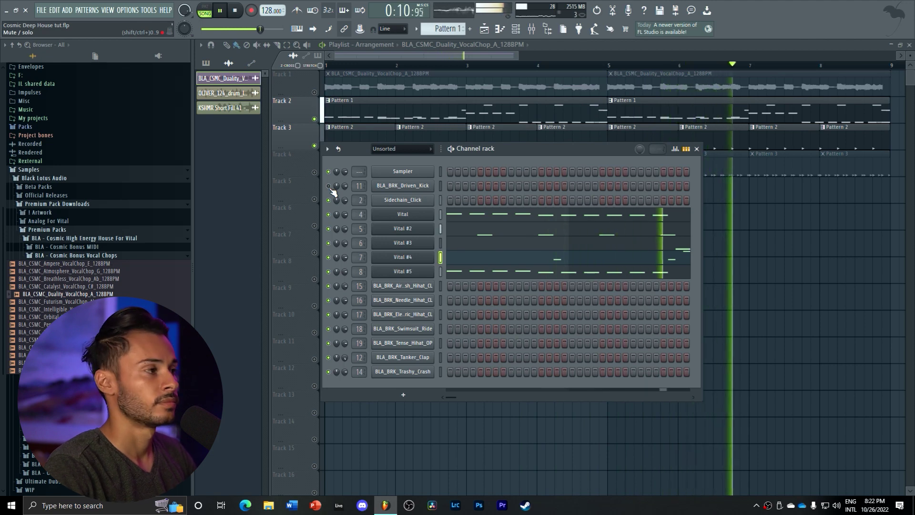
key(space)
Solo Track 3 together with Track 4 and play the two together
key(F6)
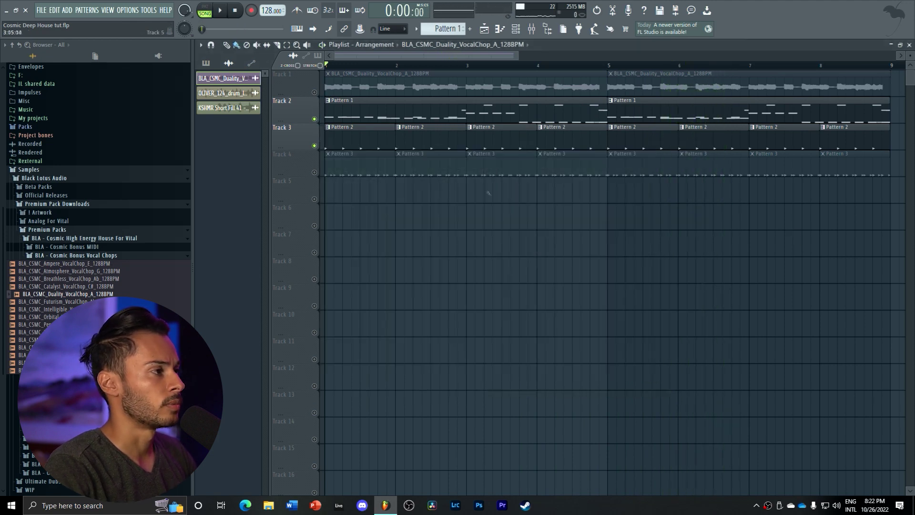
right_click(313, 172)
right_click(314, 146)
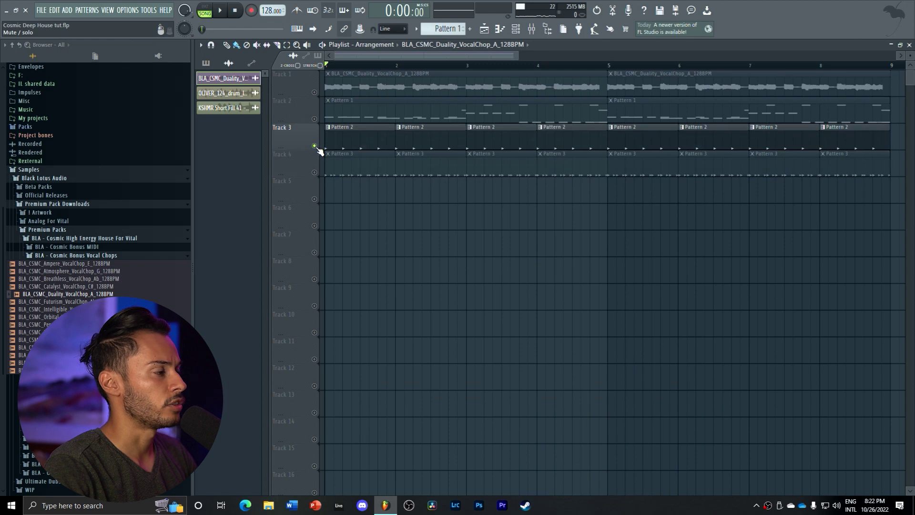
click(314, 172)
key(F6)
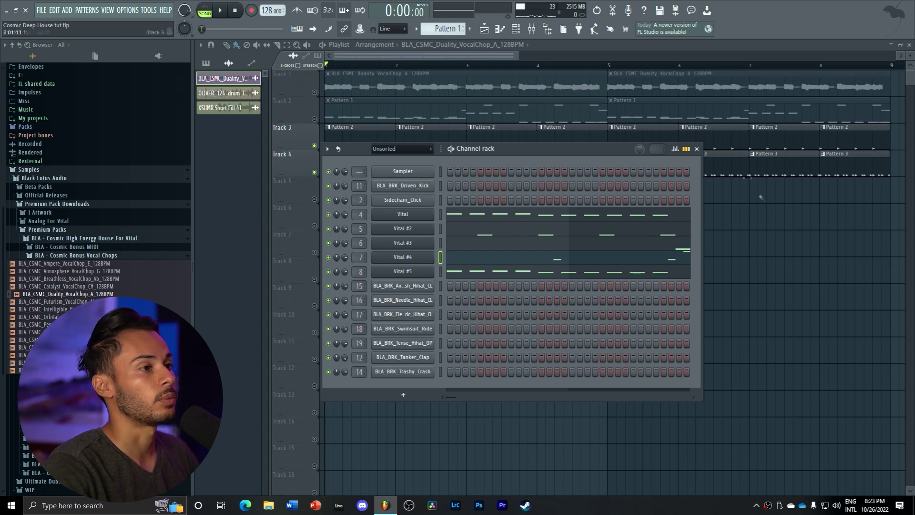
key(F6)
key(space)
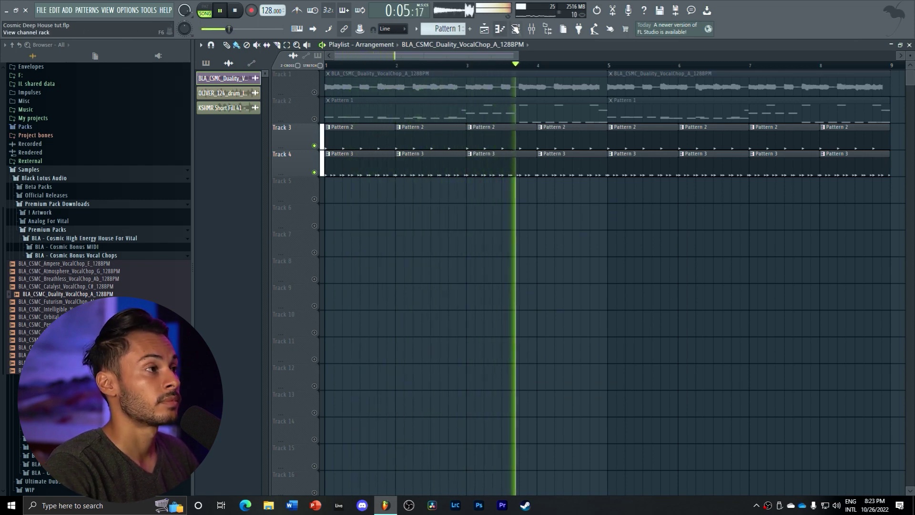
click(516, 30)
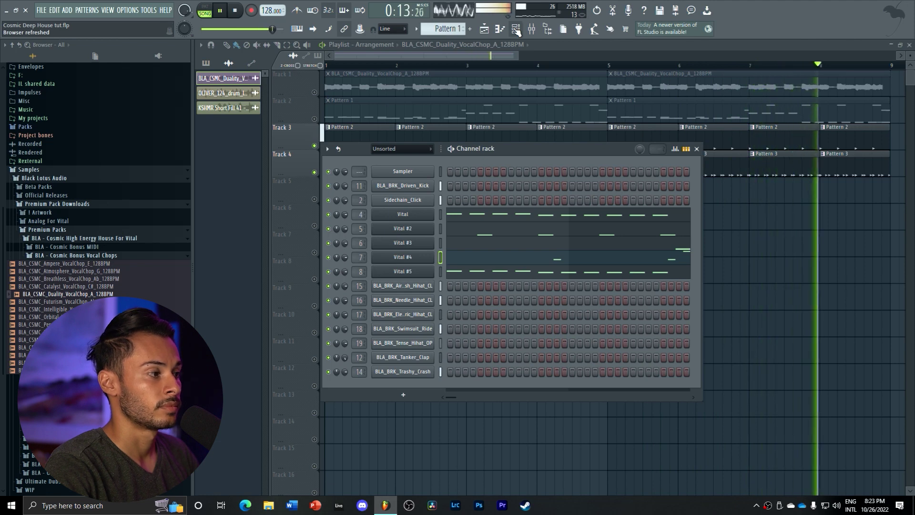
key(space)
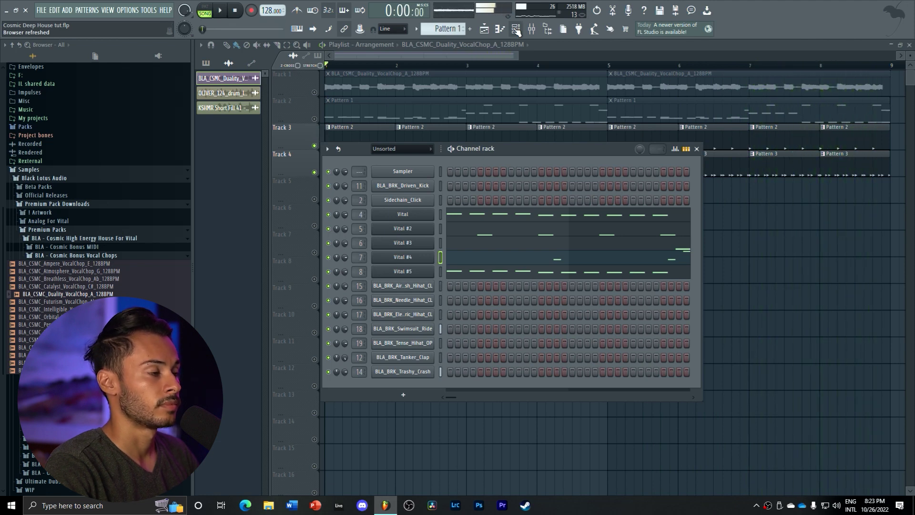
click(516, 31)
Play Track 3 soloed on its own, then Track 4 soloed on its own
right_click(315, 146)
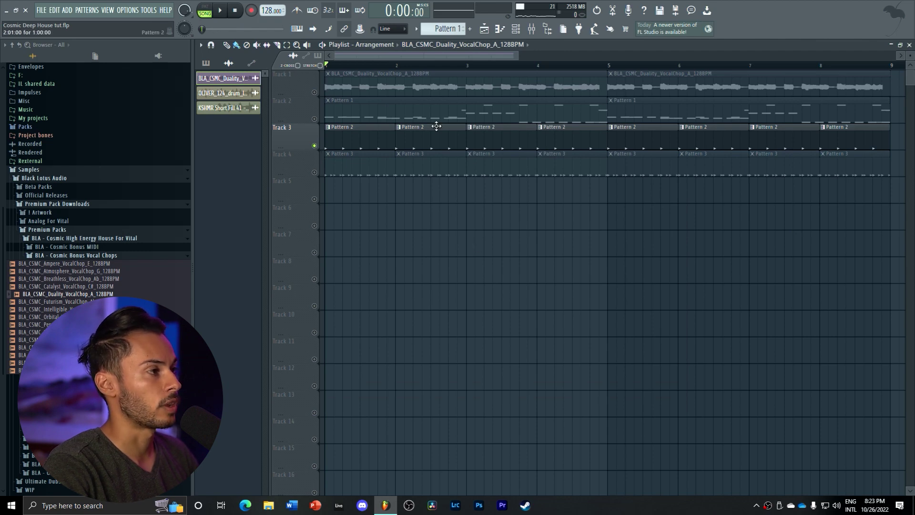
key(space)
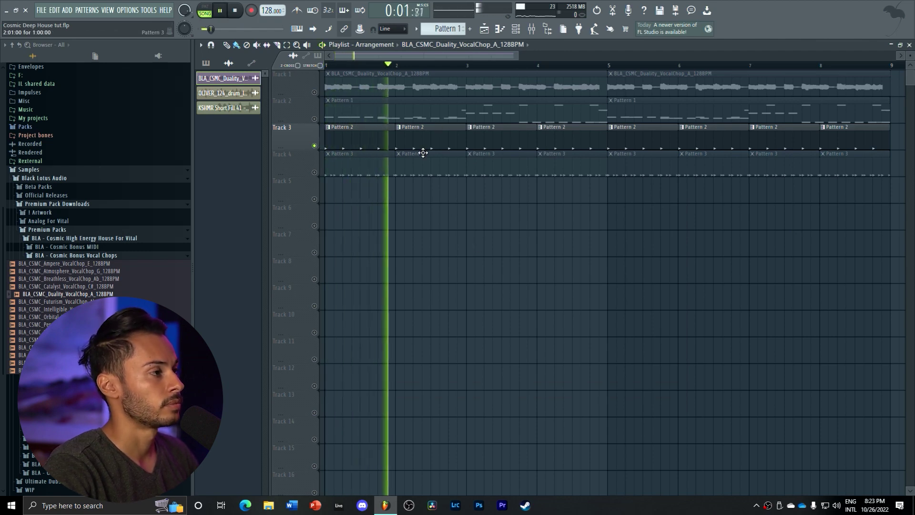
key(space)
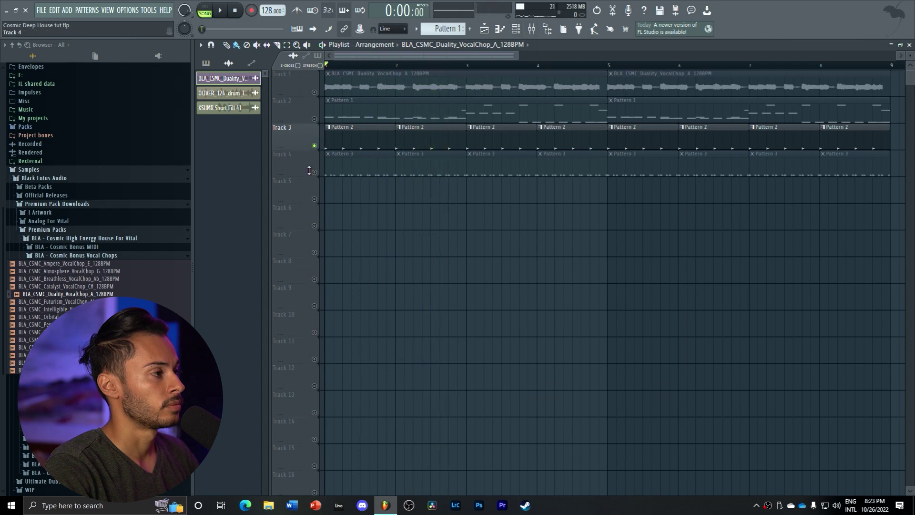
right_click(308, 171)
click(314, 172)
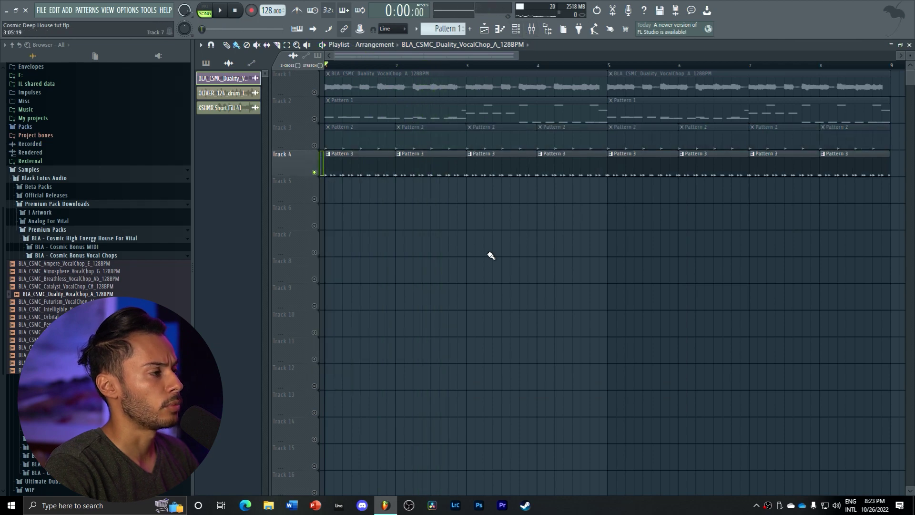
key(space)
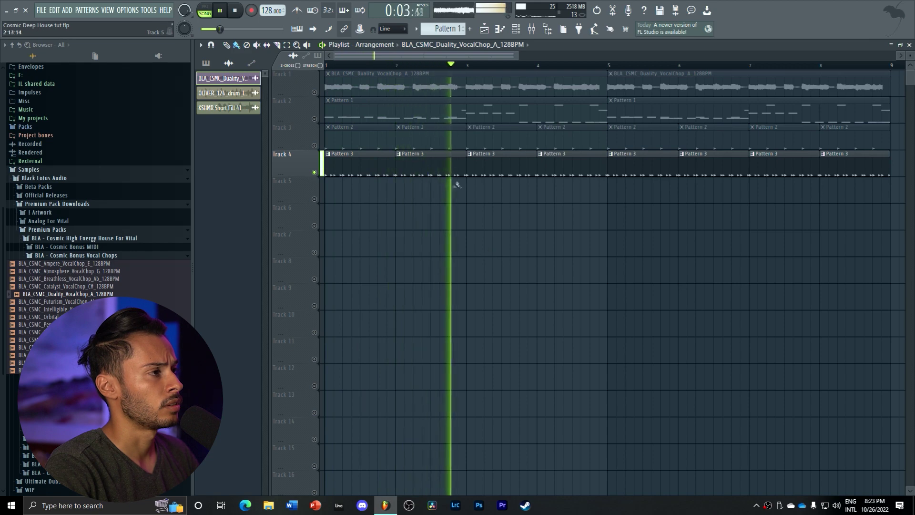
key(F6)
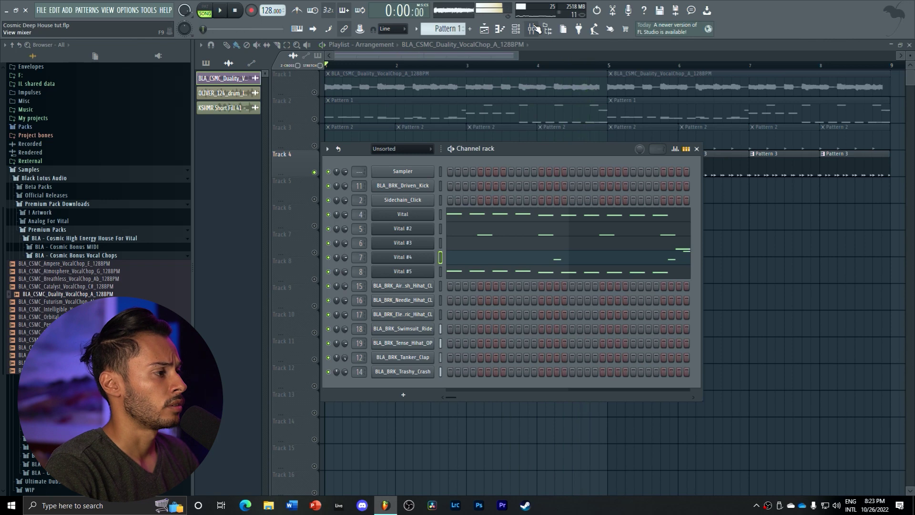
key(space)
click(531, 29)
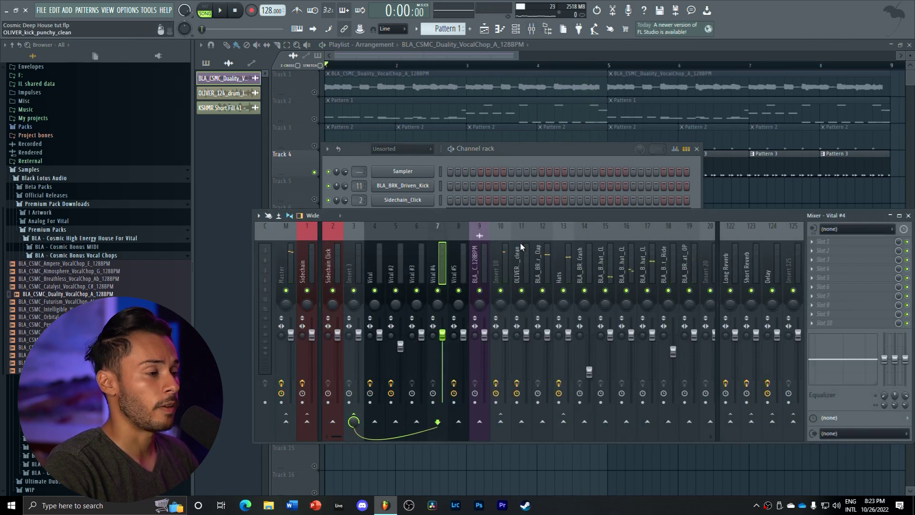
click(521, 246)
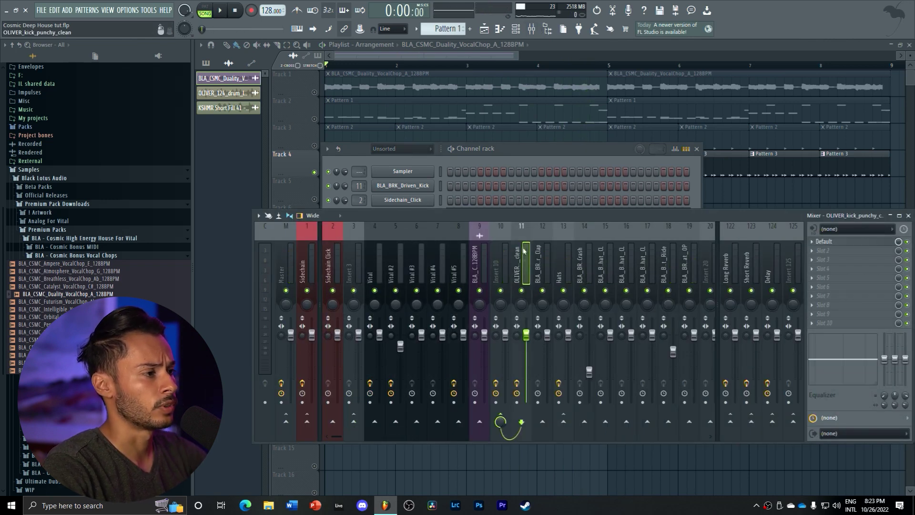
click(499, 270)
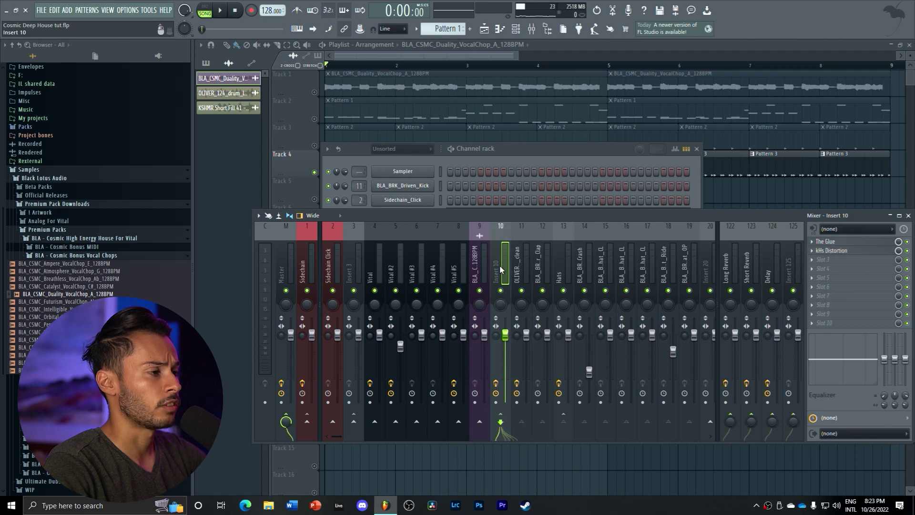
right_click(501, 270)
click(521, 219)
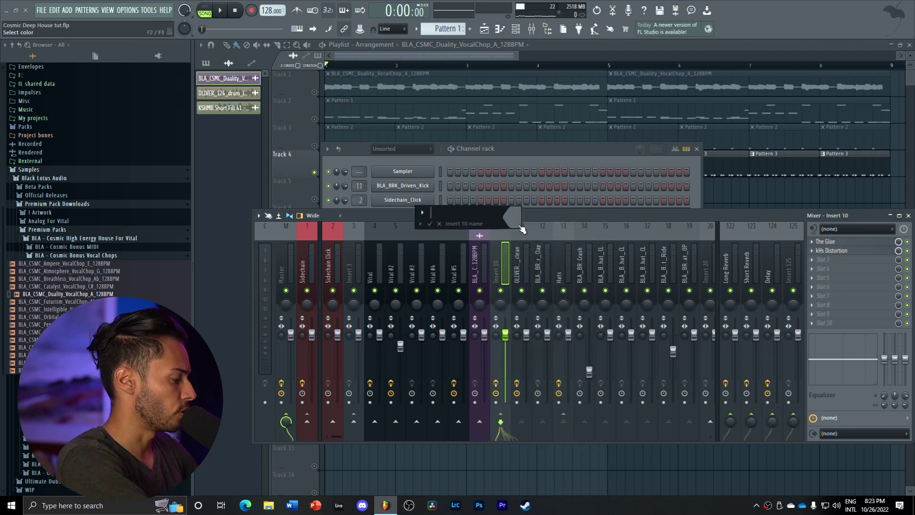
text(Drum Bus)
key(Return)
click(518, 265)
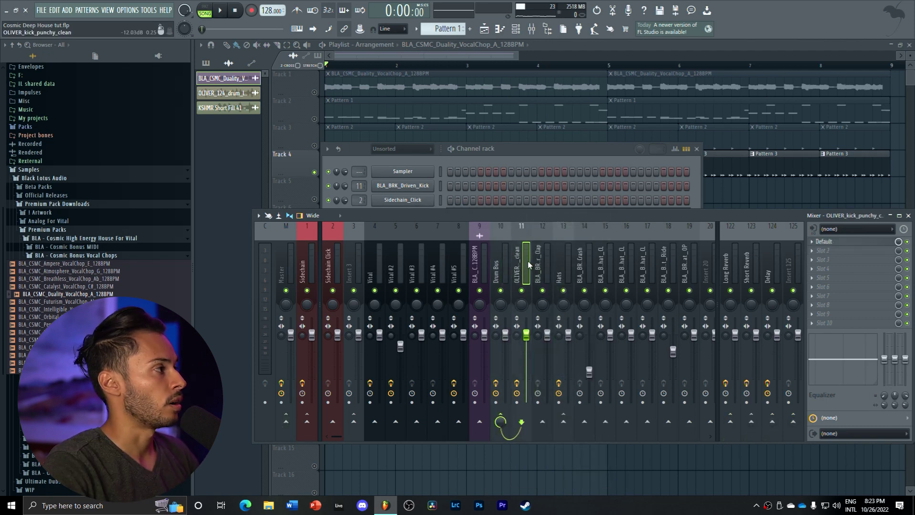
click(542, 269)
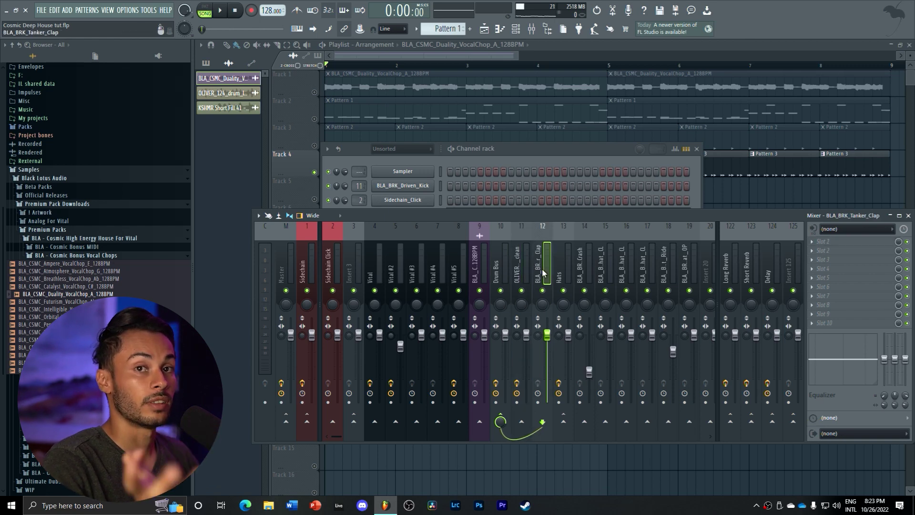
click(569, 267)
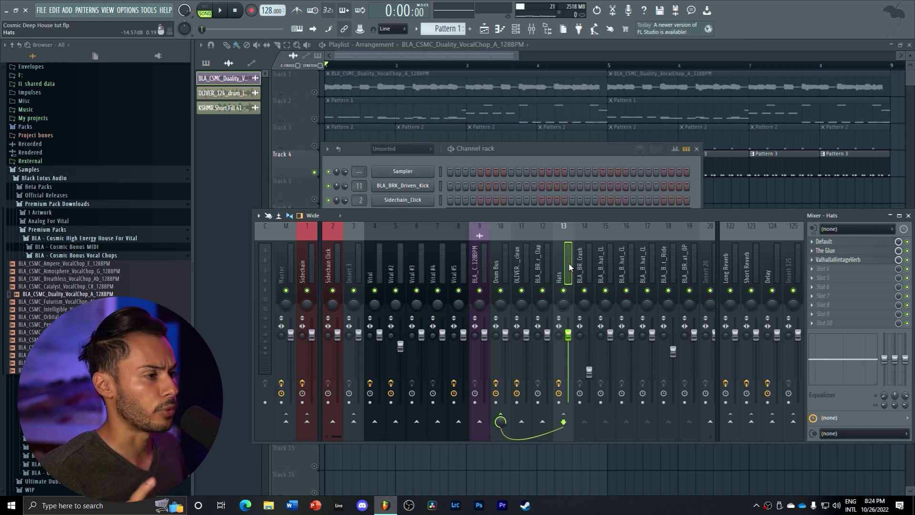
click(585, 269)
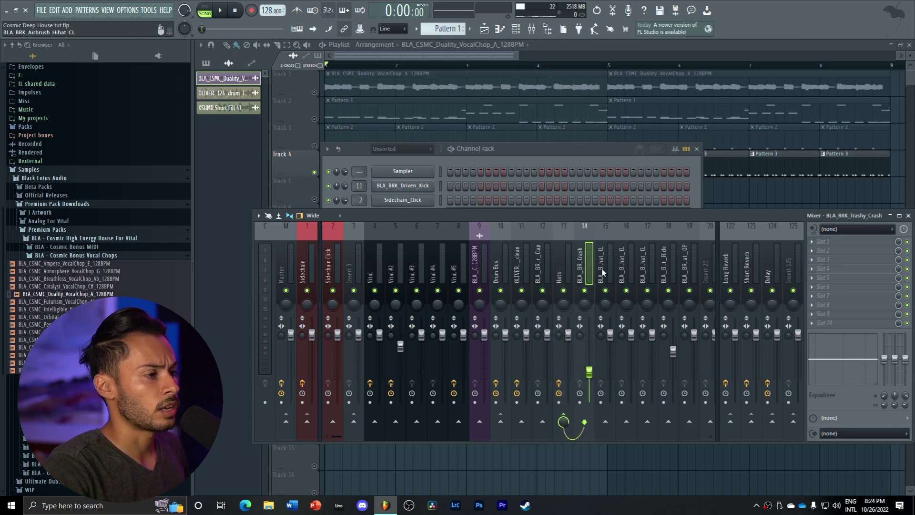
click(624, 272)
click(644, 272)
click(685, 273)
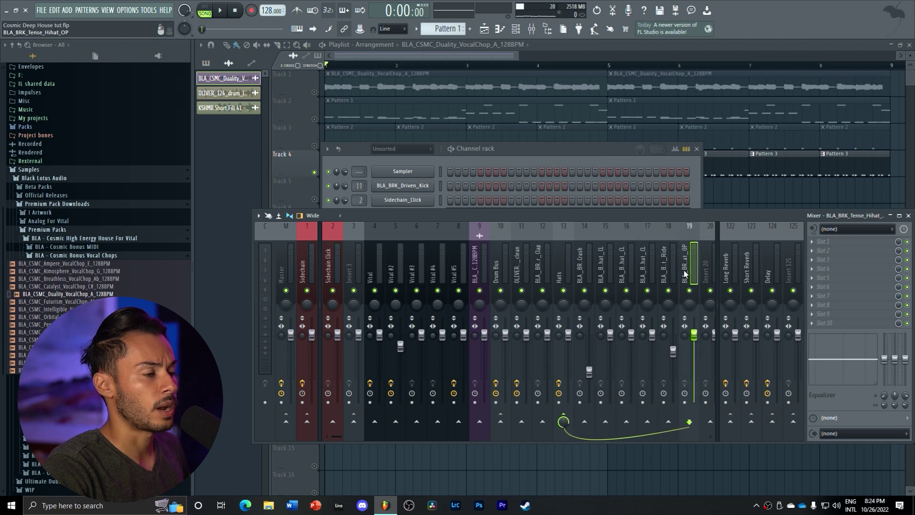
click(626, 272)
click(605, 272)
click(585, 271)
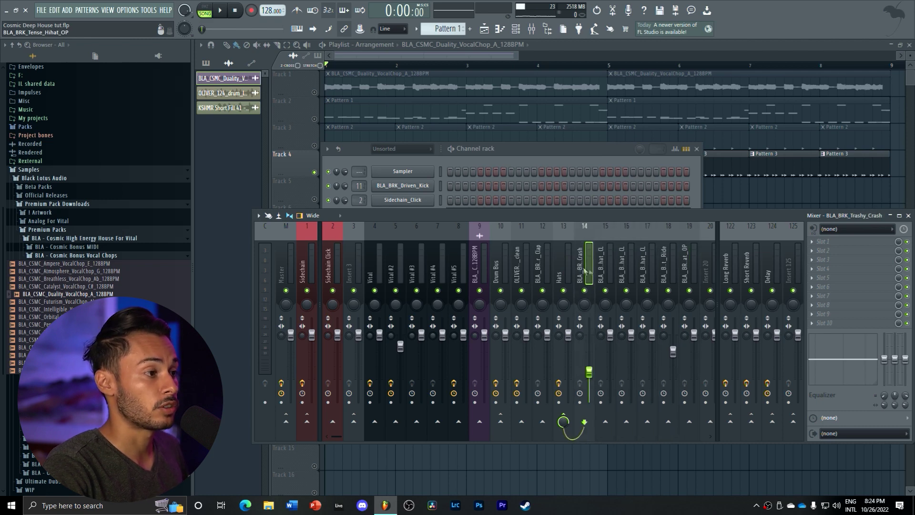
click(605, 272)
click(647, 272)
click(668, 271)
click(686, 272)
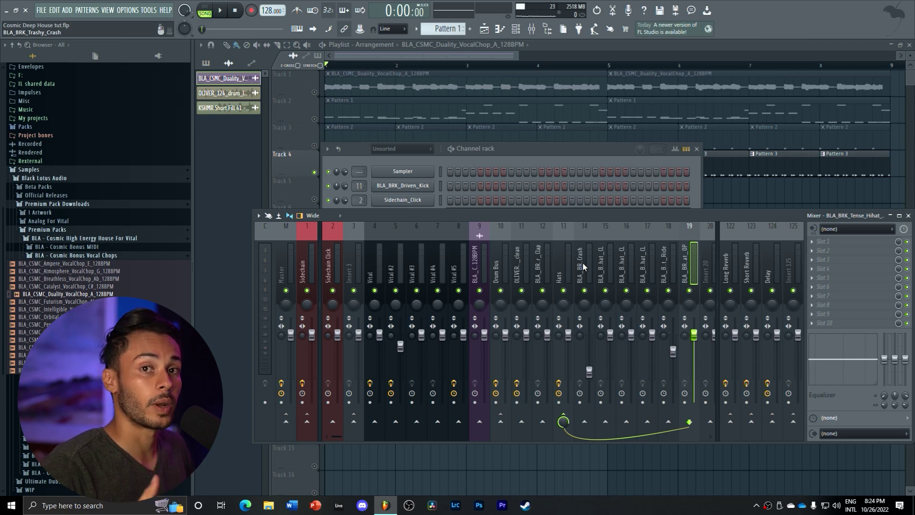
click(564, 259)
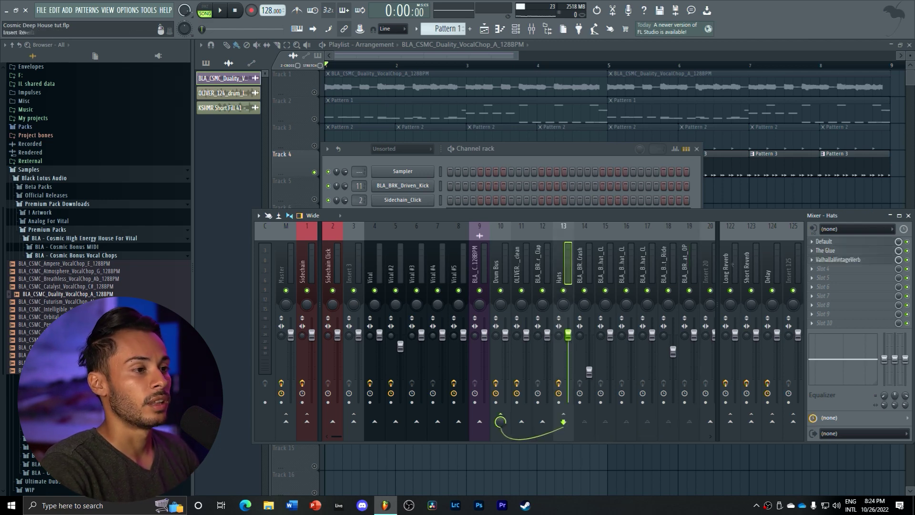
click(828, 250)
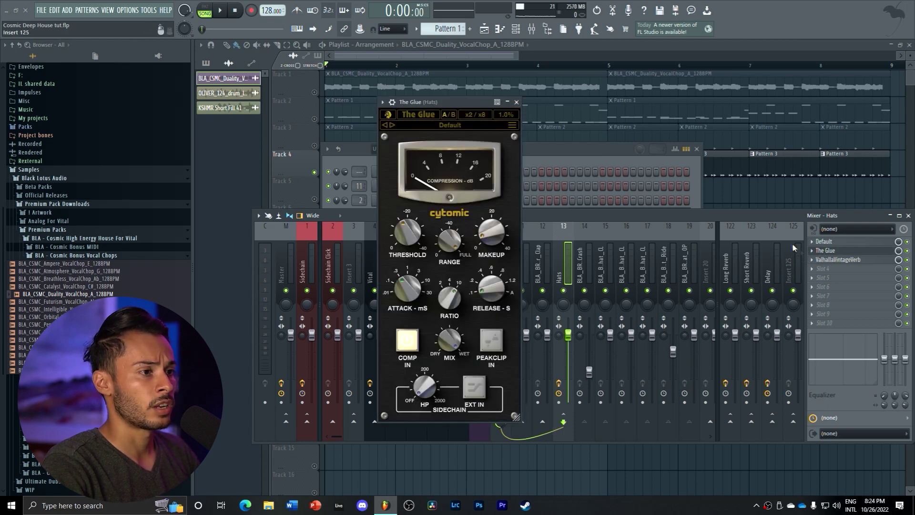
click(839, 243)
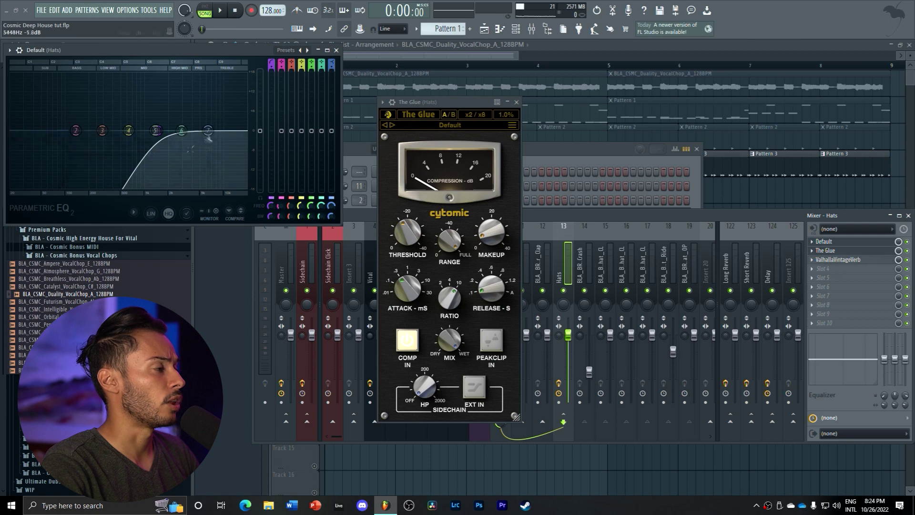
click(336, 50)
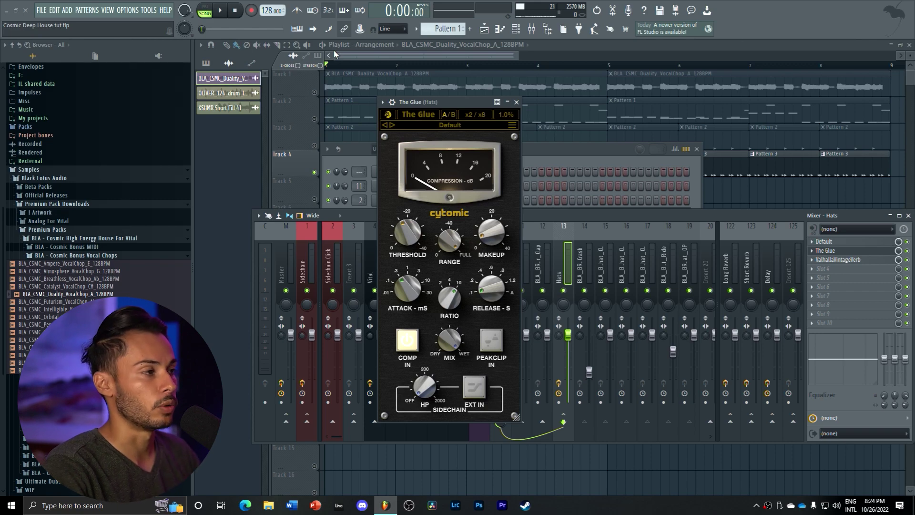
click(516, 102)
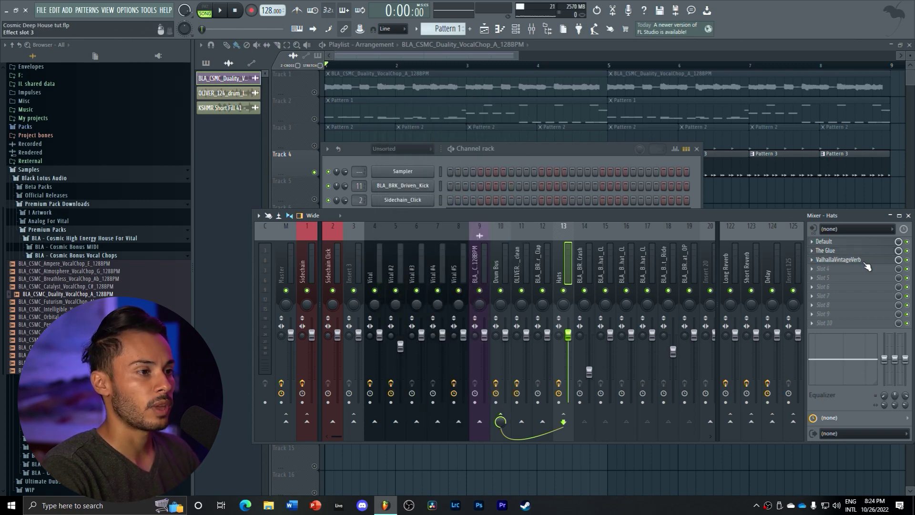
click(837, 259)
drag(317, 78, 539, 105)
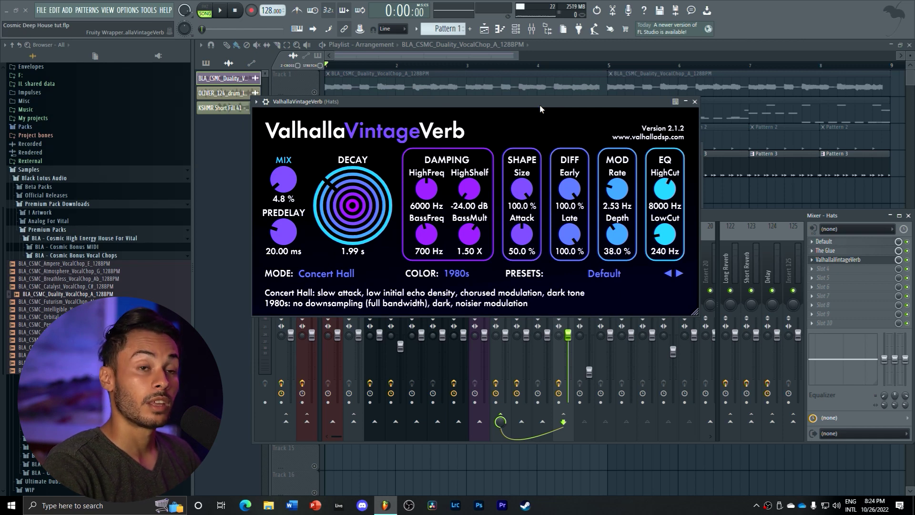
click(694, 102)
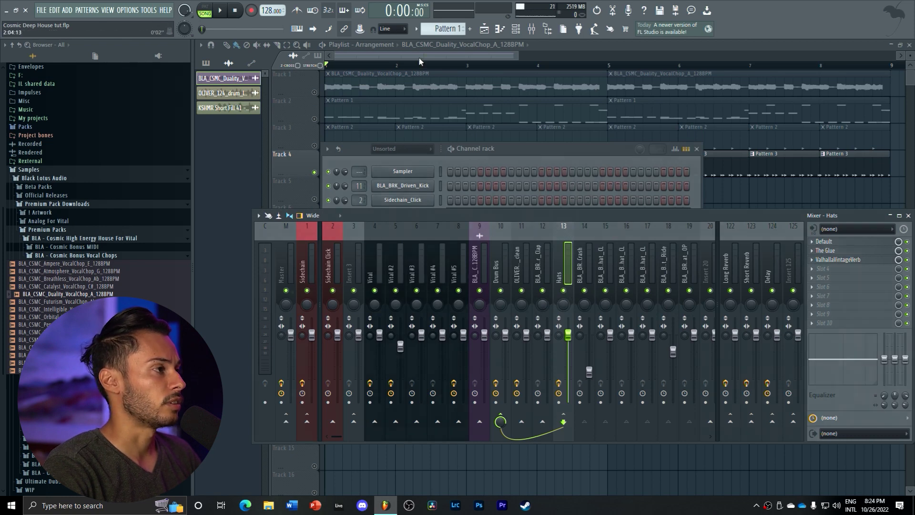
Show the playlist, unmute Track 3 and play the song to hear the hats
key(F12)
click(316, 145)
key(space)
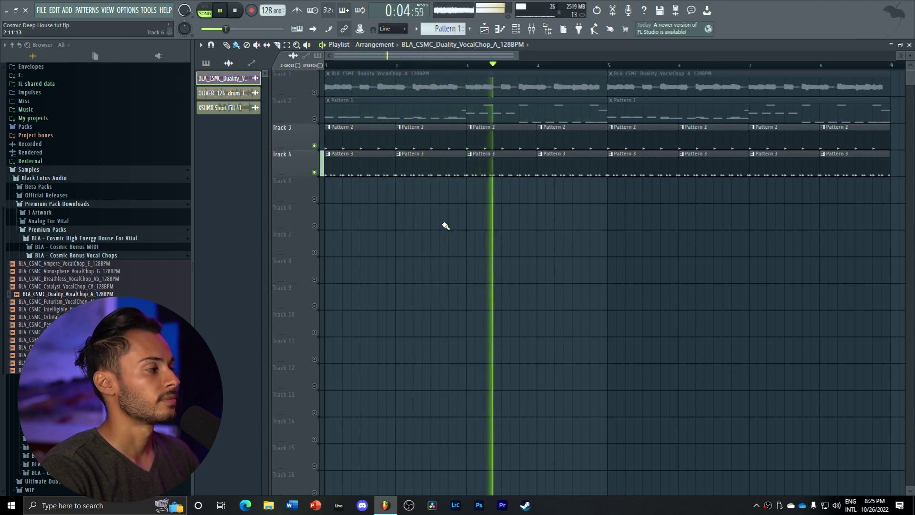
key(space)
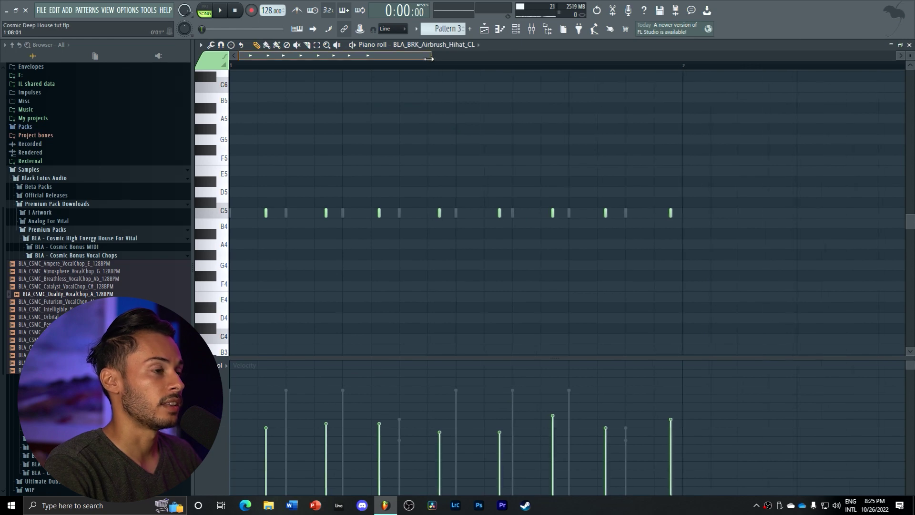
Zoom the piano roll on the hi-hat notes
drag(428, 61, 372, 66)
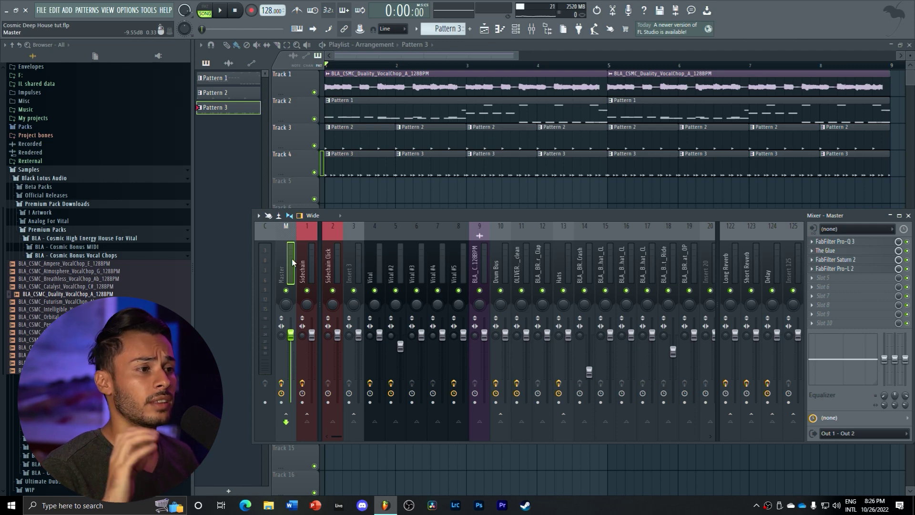
click(834, 241)
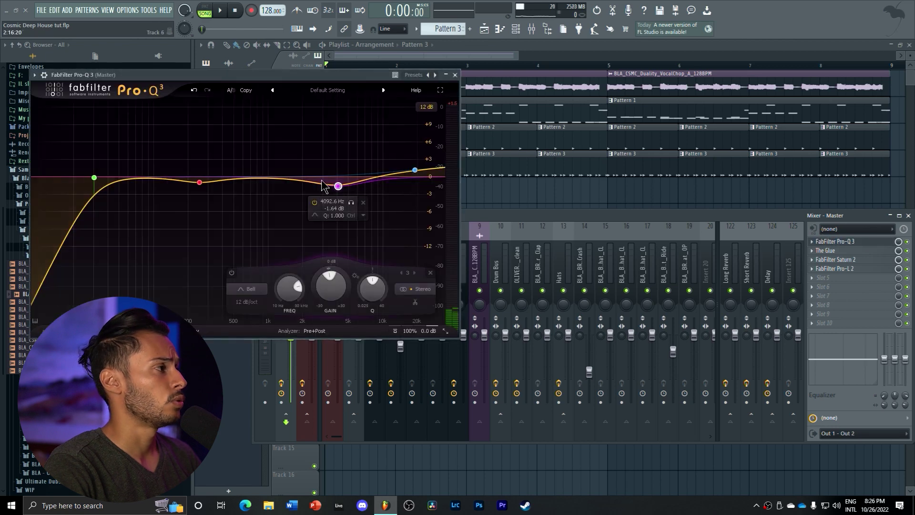
drag(238, 75, 350, 83)
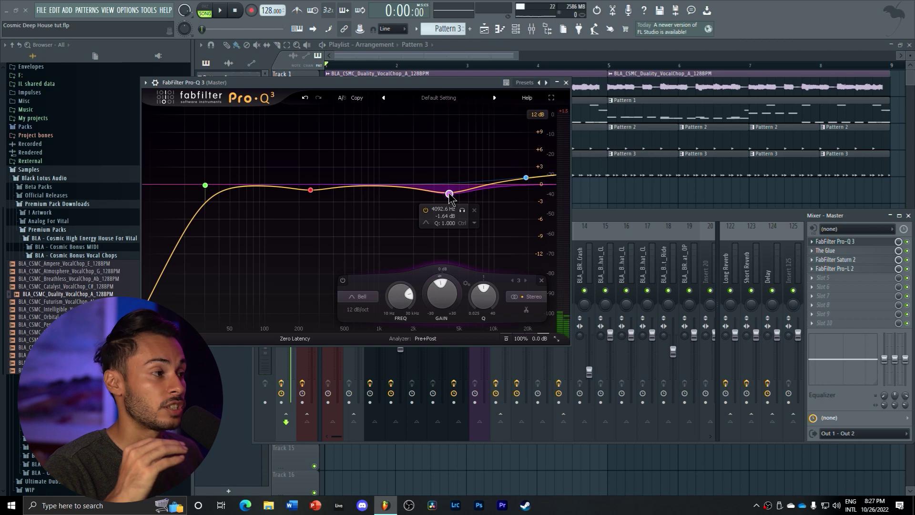
click(566, 83)
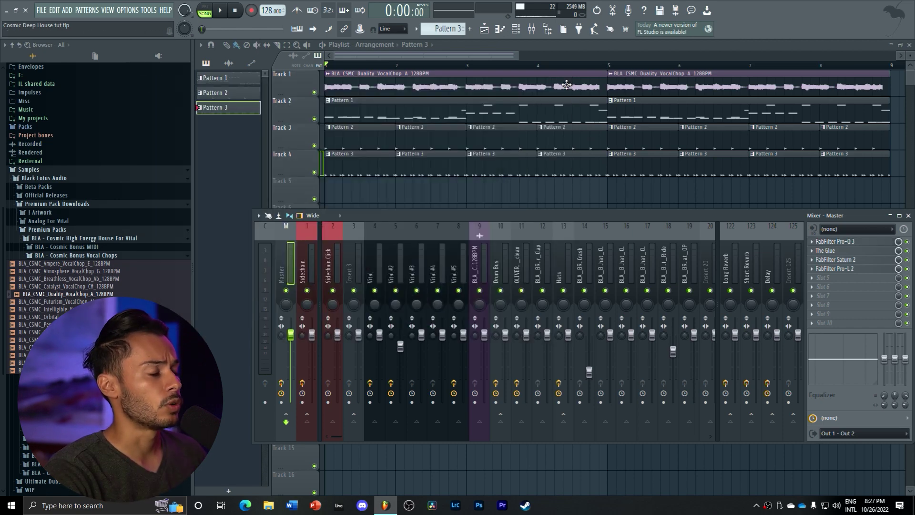
click(832, 250)
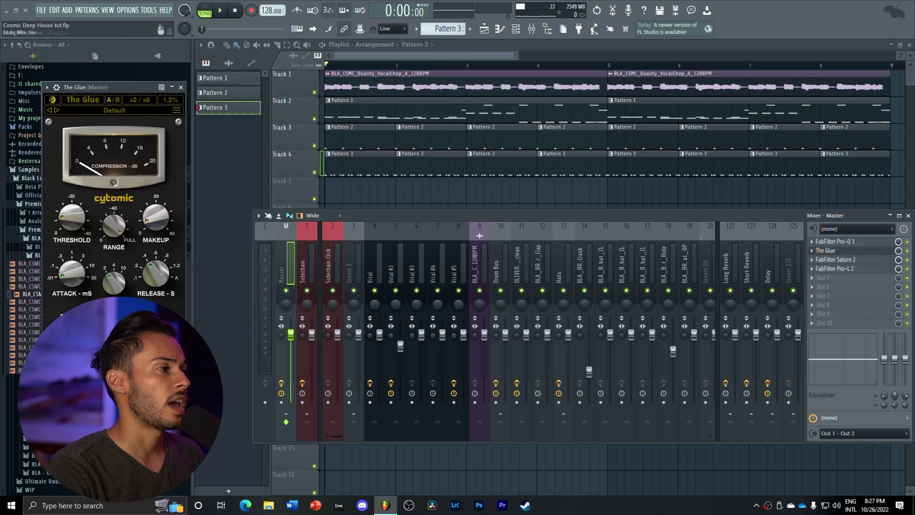
drag(122, 90, 404, 101)
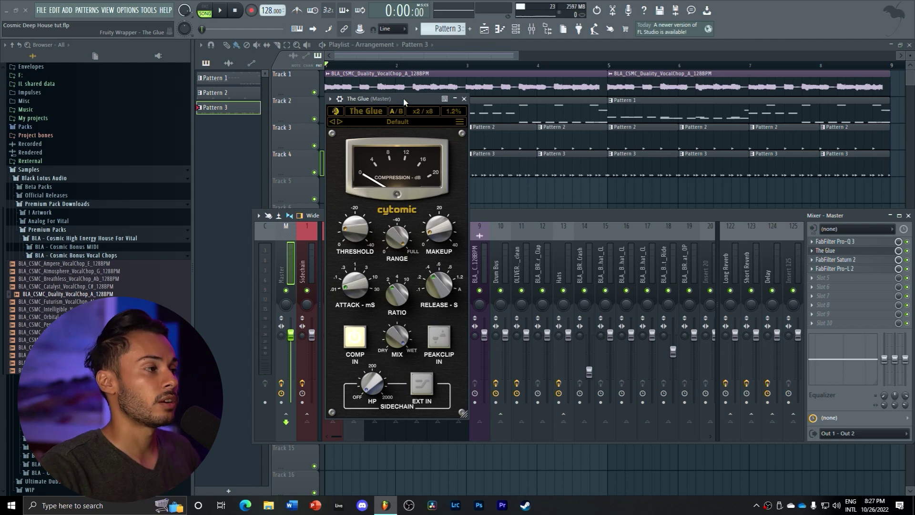
click(463, 98)
click(835, 259)
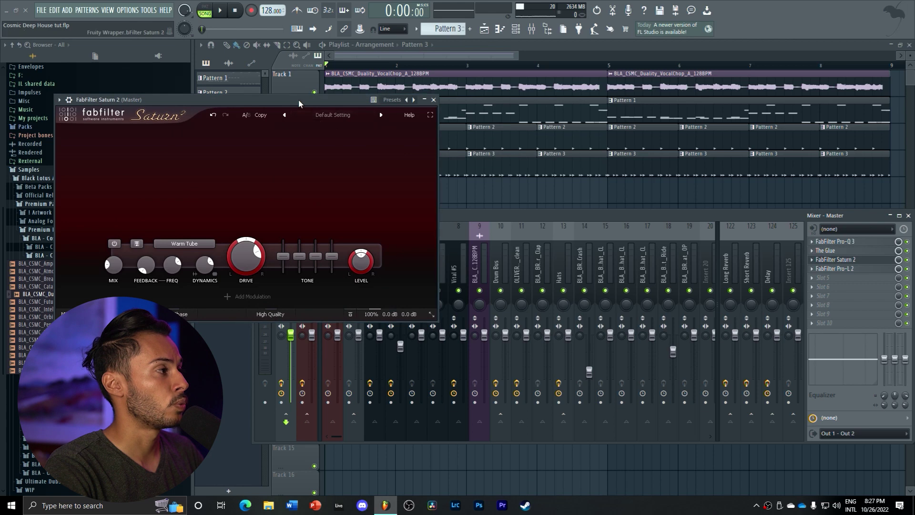
drag(298, 99, 465, 121)
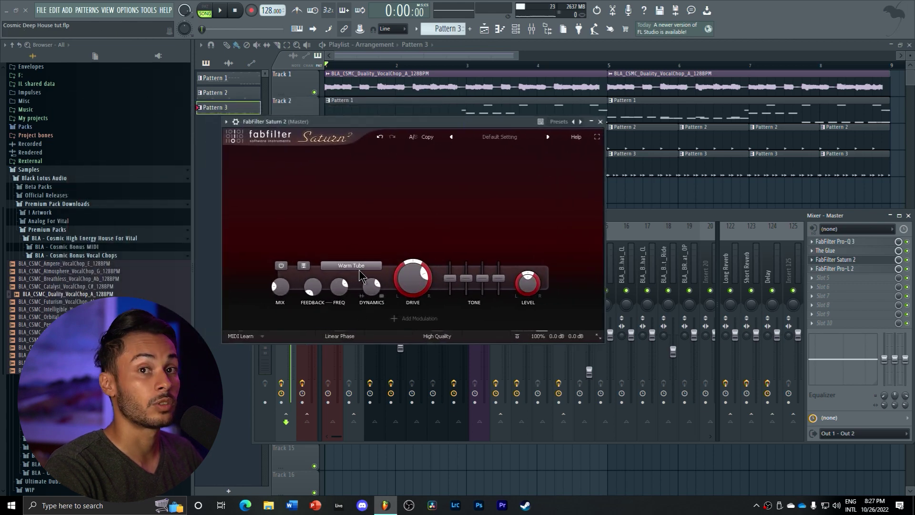
click(600, 122)
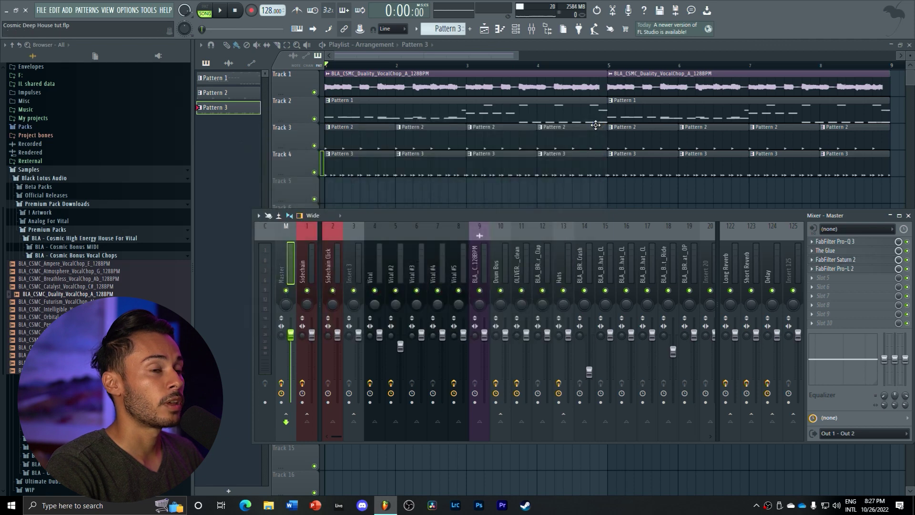
click(834, 268)
drag(377, 113, 514, 127)
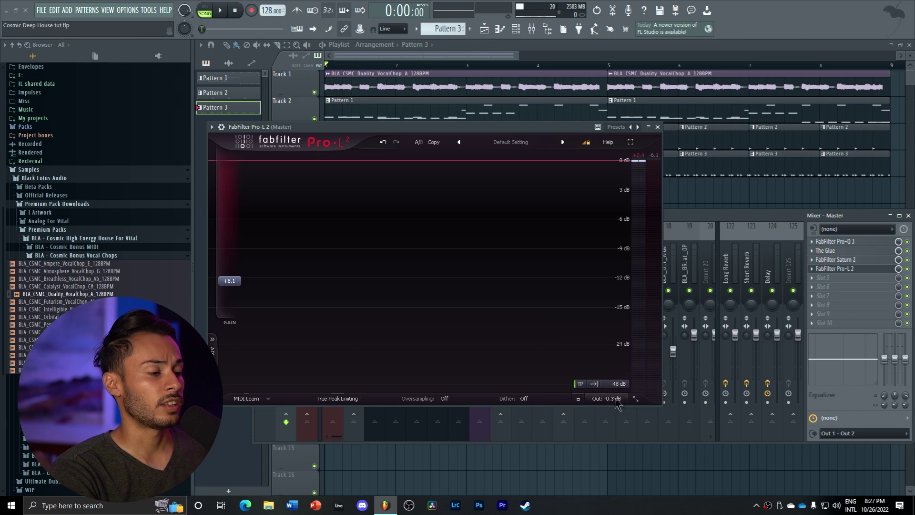
mouse_move(616, 404)
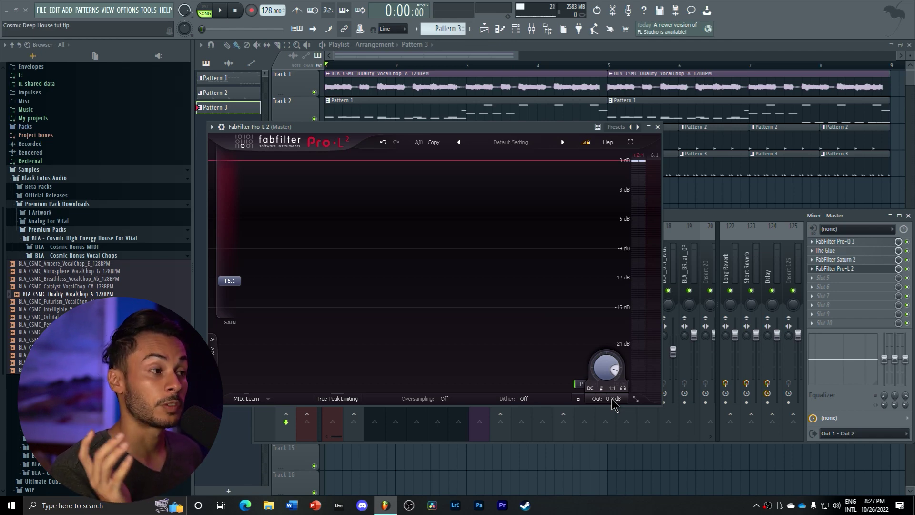
click(658, 127)
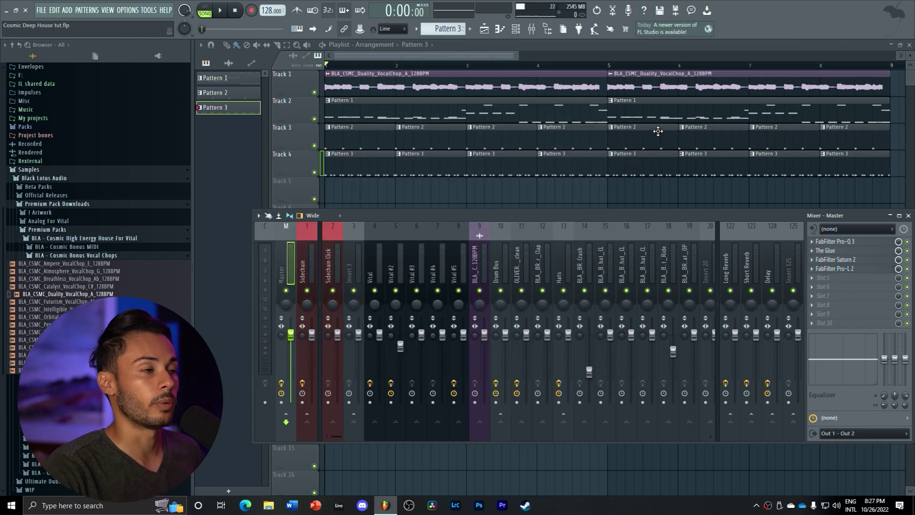
Close the mixer, zoom the playlist out and play the four-track arrangement from the start
key(F9)
drag(518, 57, 559, 59)
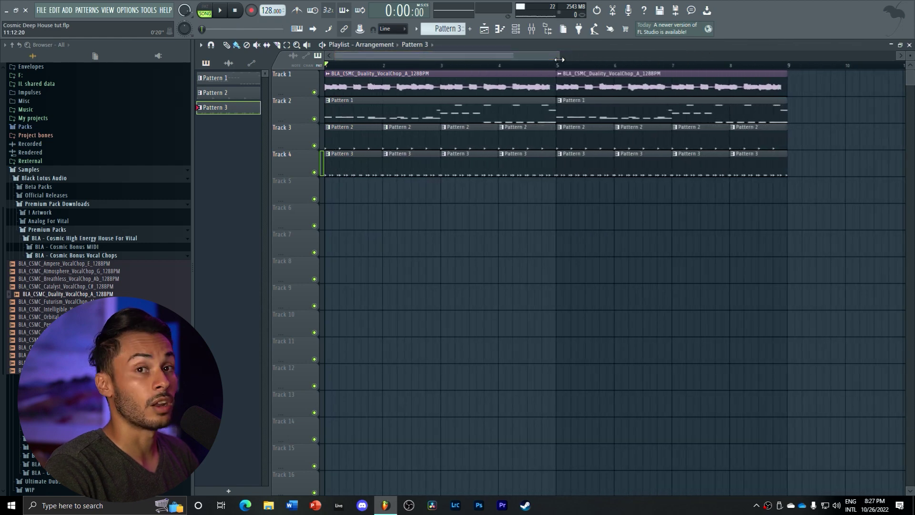
key(space)
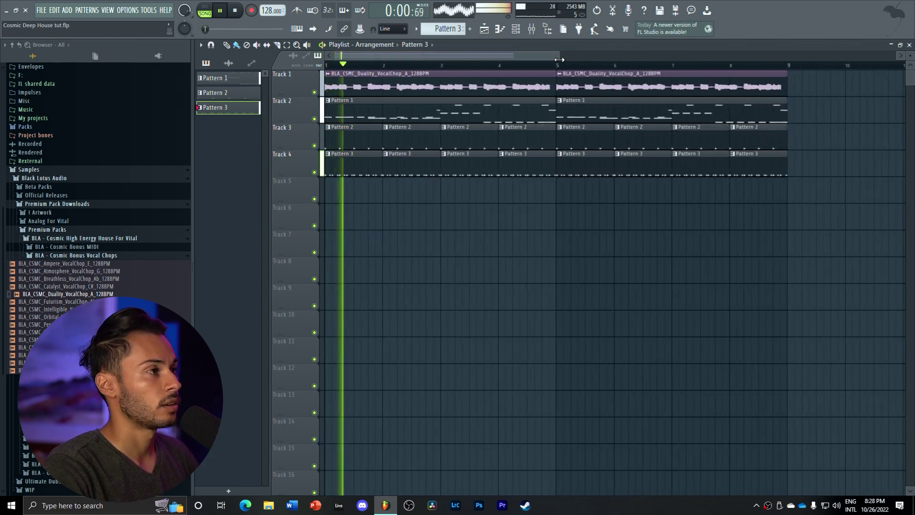